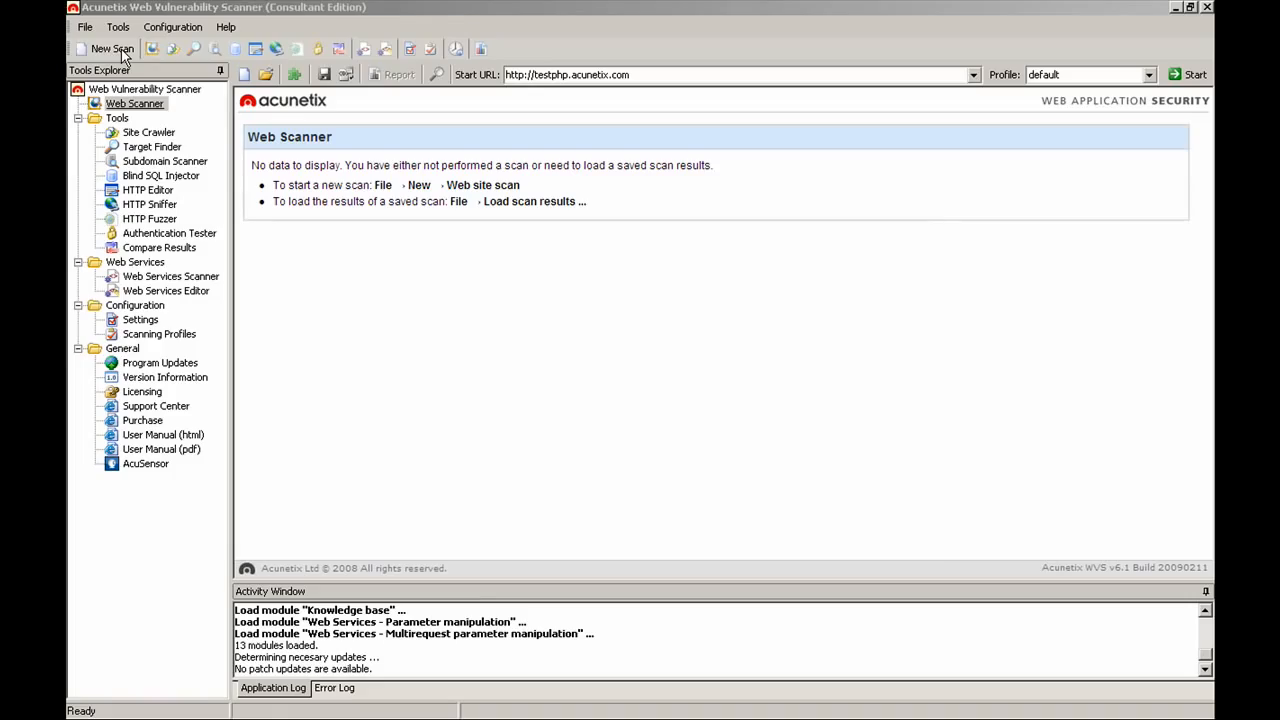
click(118, 49)
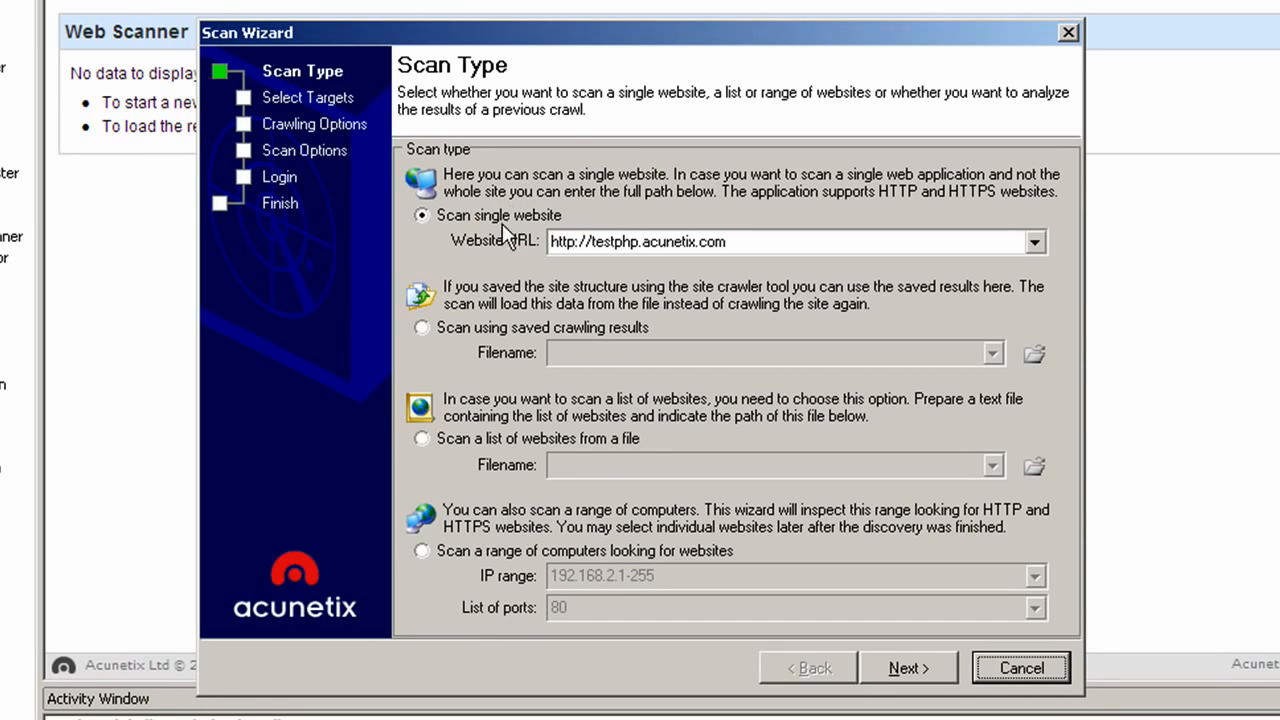
click(682, 241)
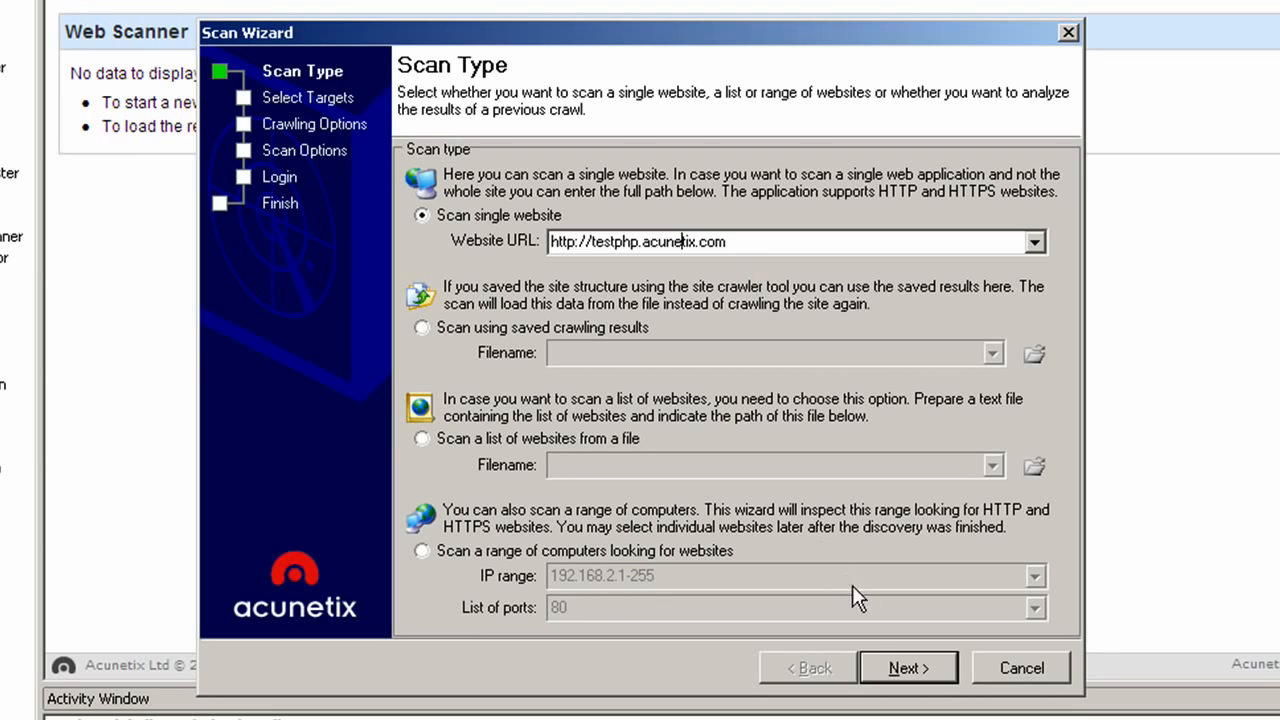
click(892, 659)
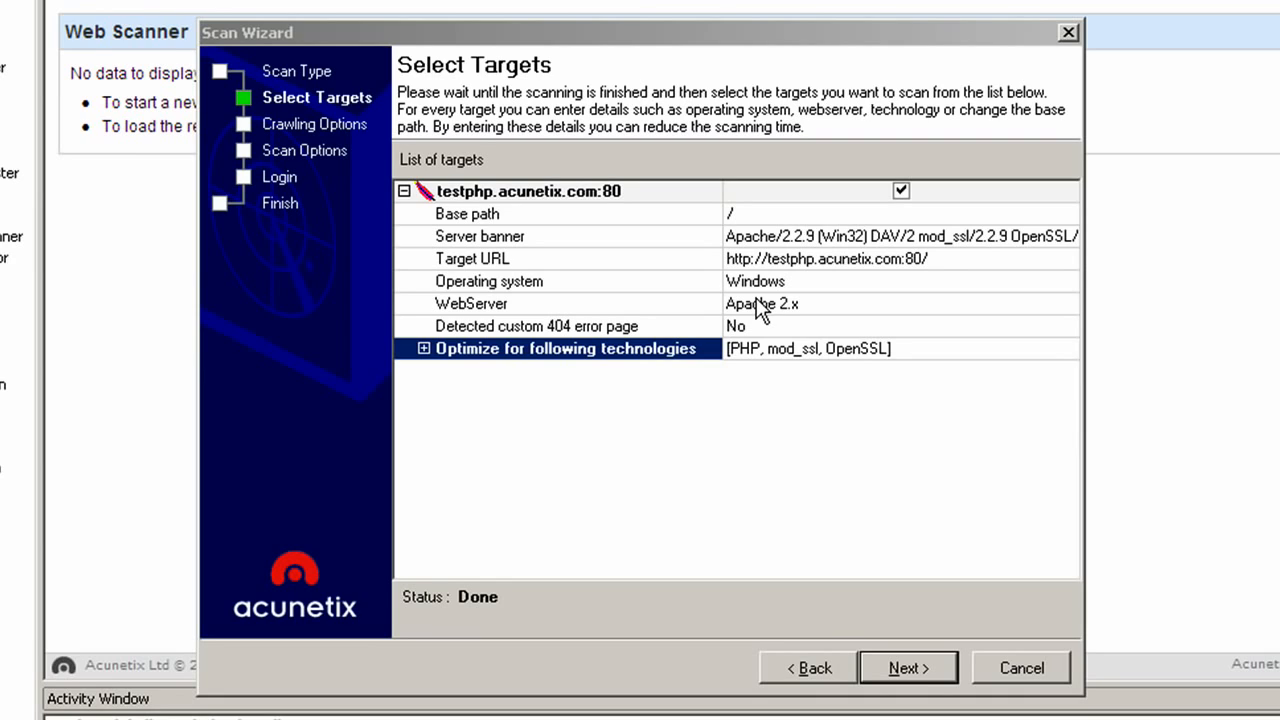
Step: Review the PHP, mod_ssl and OpenSSL technologies to optimize for, then go on to Crawling Options
click(423, 349)
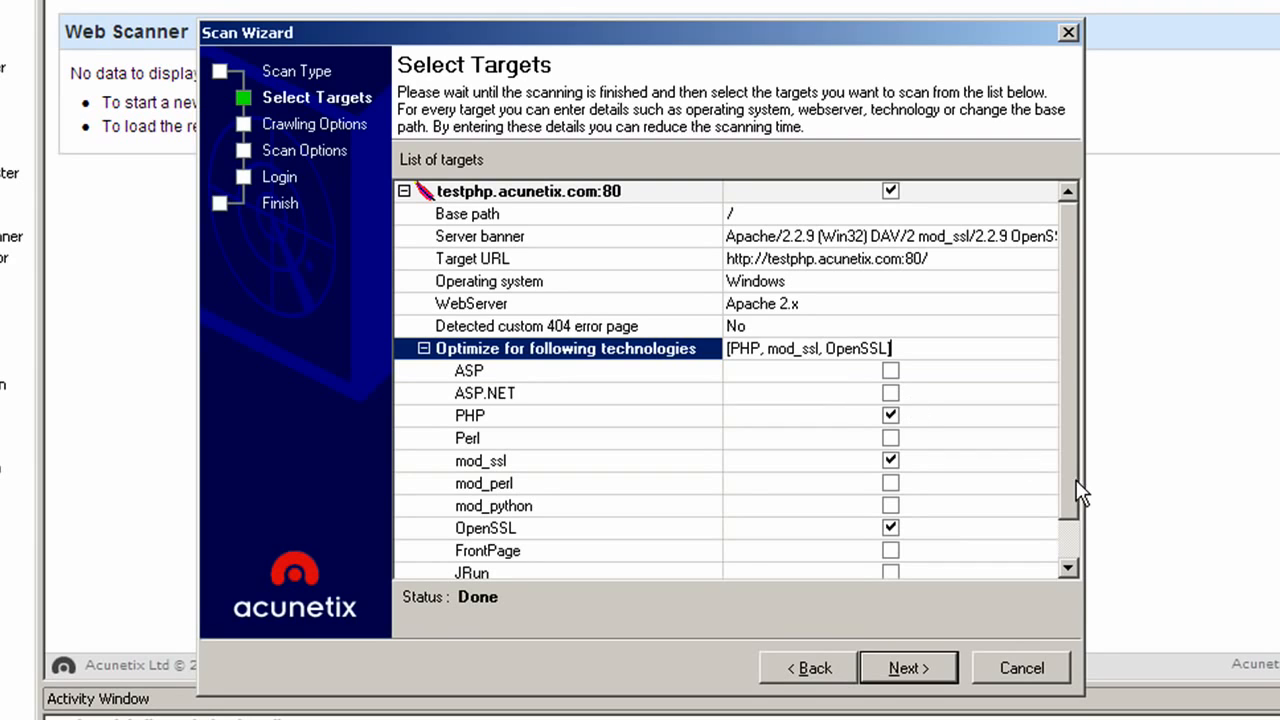
click(912, 667)
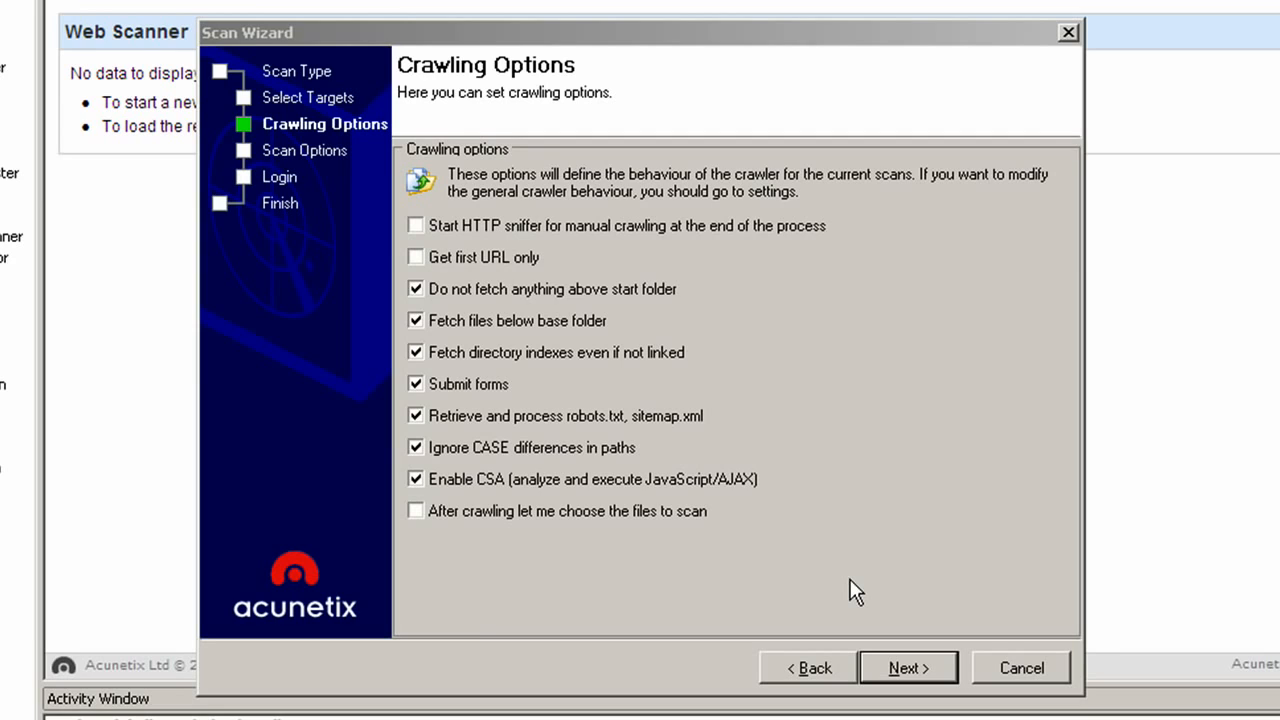
Step: Leave crawling at its defaults (form submission, robots.txt/sitemap.xml, CSA) and go on to Scan Options
click(877, 667)
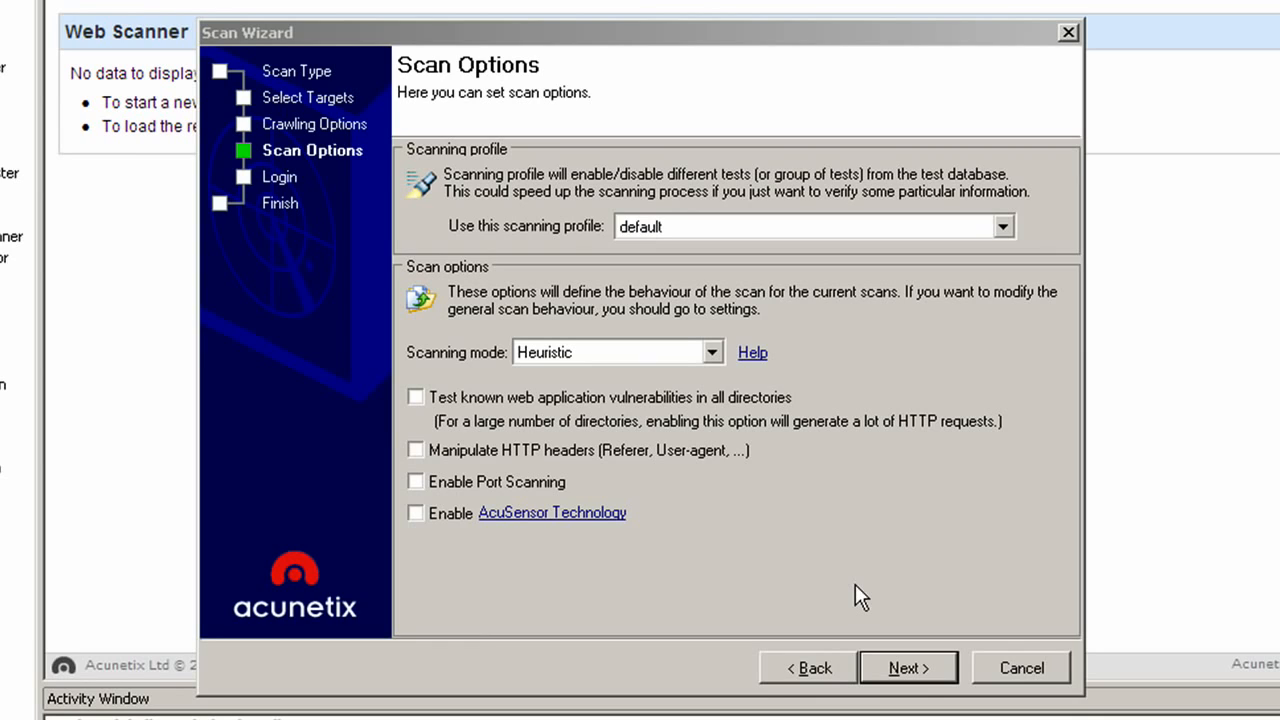
Step: Browse the scanning profiles, keep the default, and read the scanning mode help
click(1003, 227)
scroll(1000, 330, down, 5)
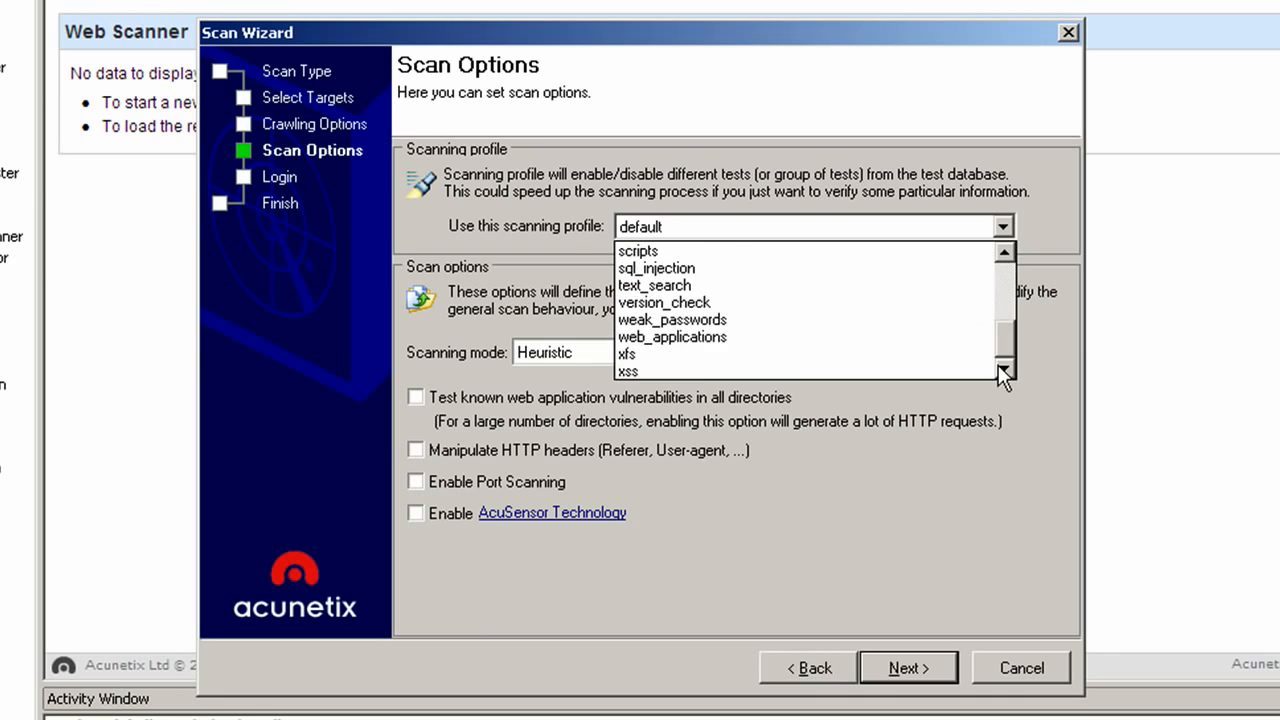
click(823, 381)
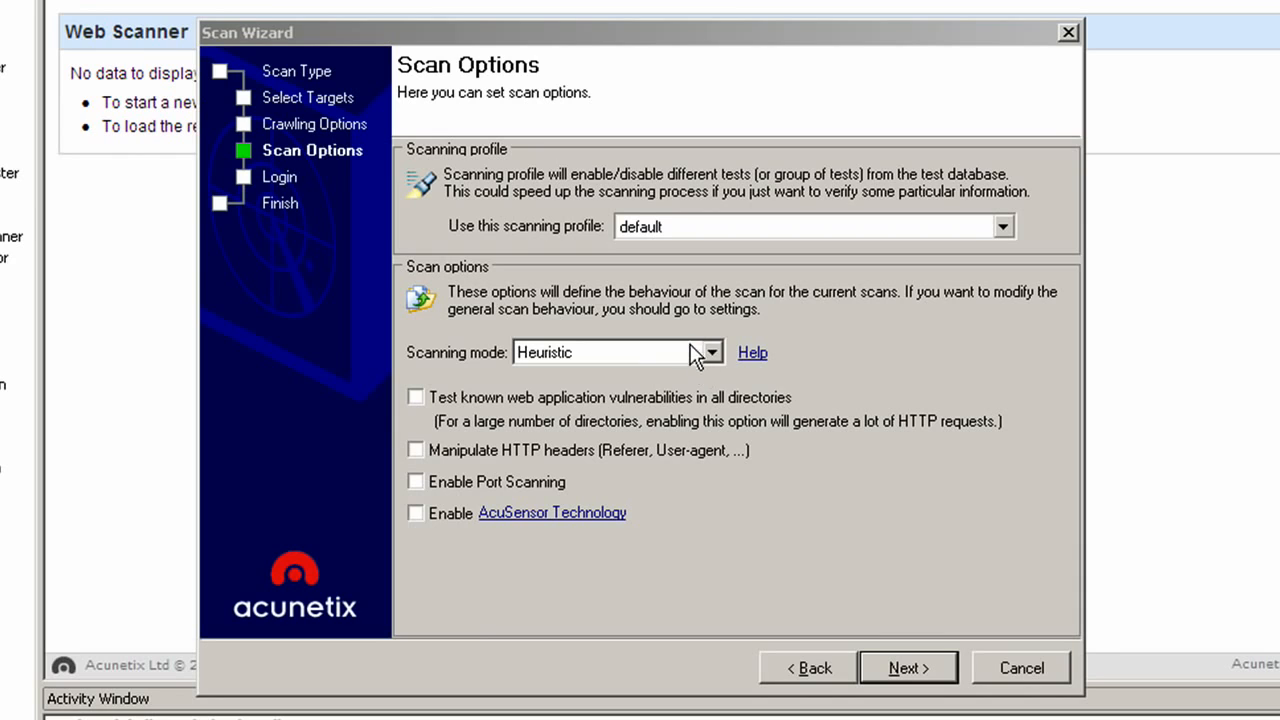
click(757, 358)
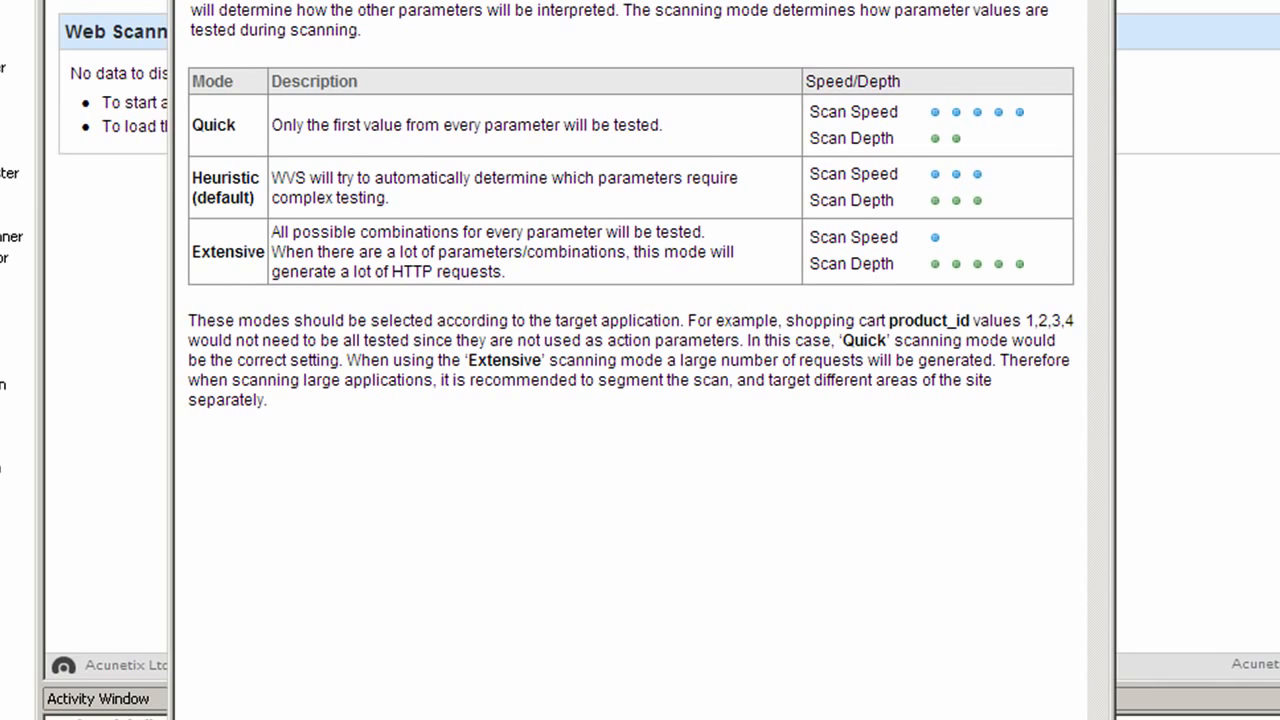
click(1040, 717)
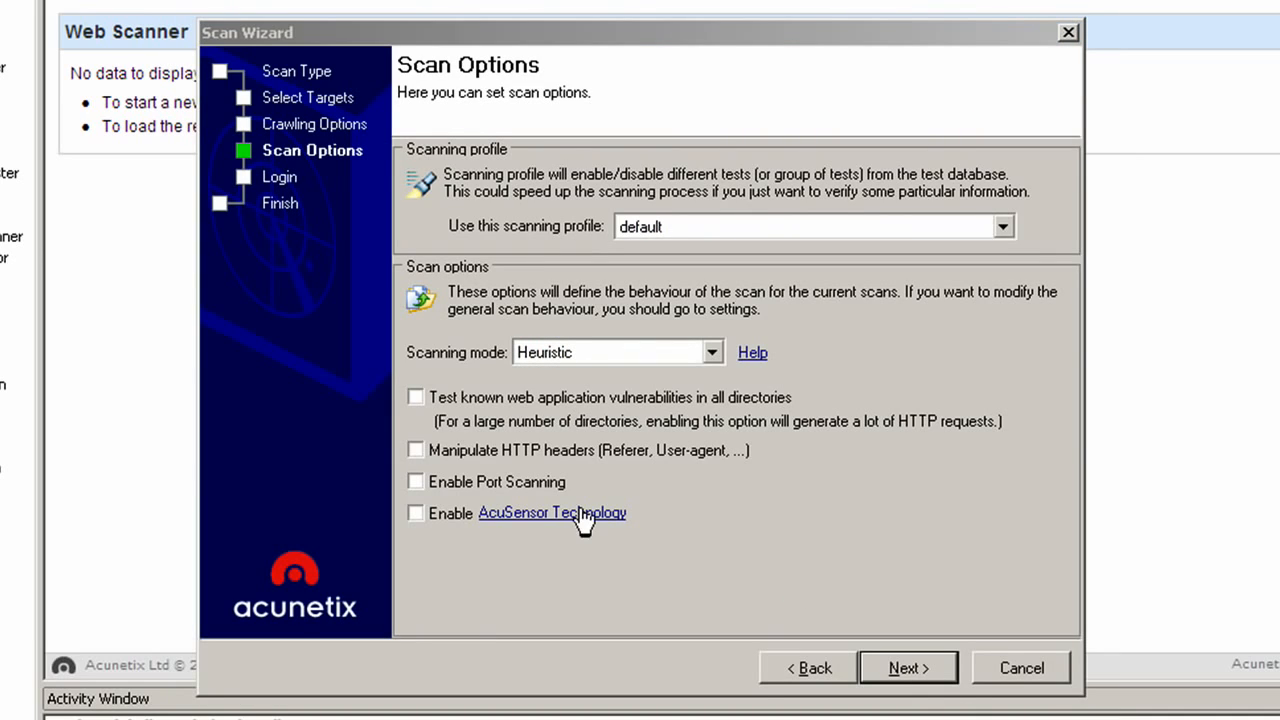
Step: Enable Port Scanning and AcuSensor Technology, and bring up the AcuSensor introduction
click(442, 485)
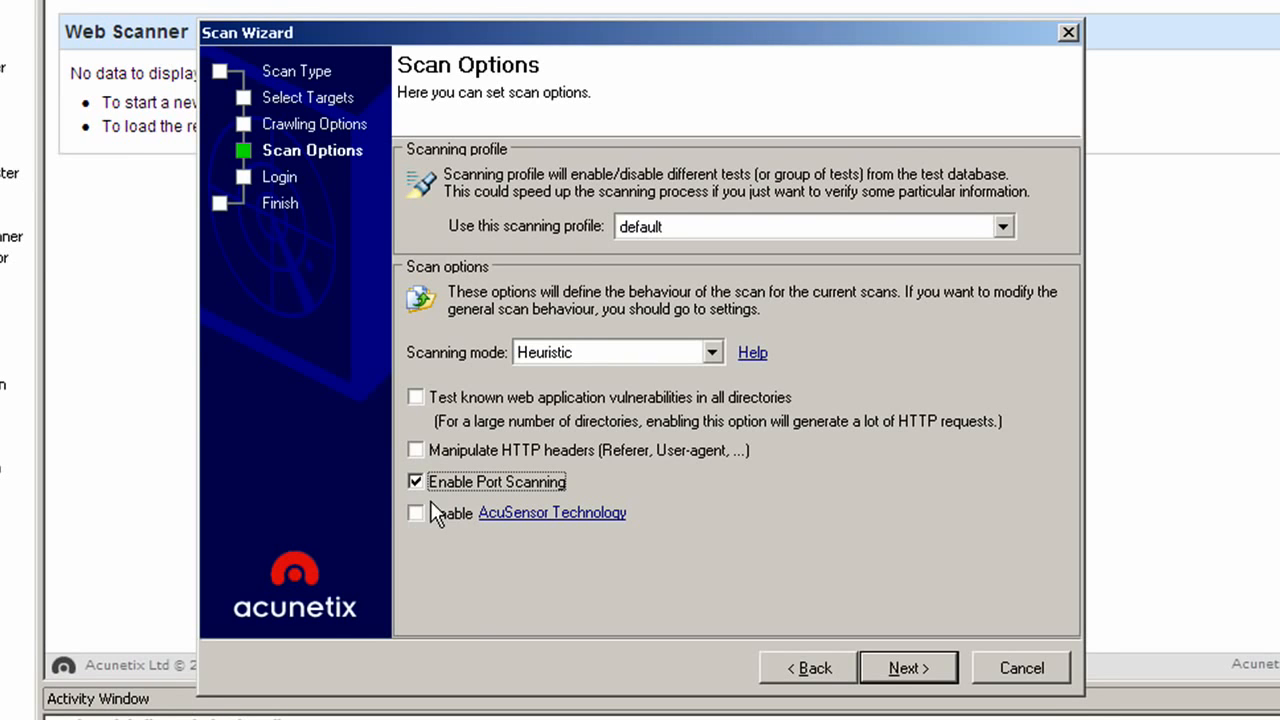
click(417, 514)
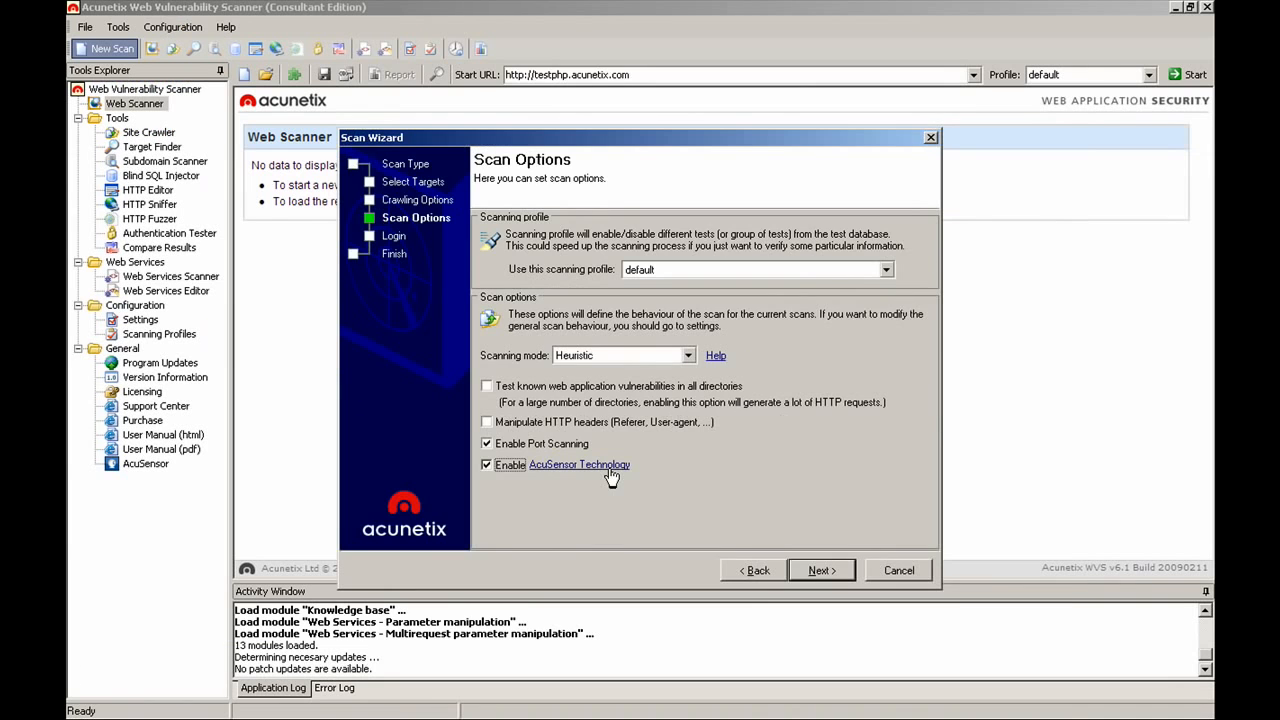
click(593, 515)
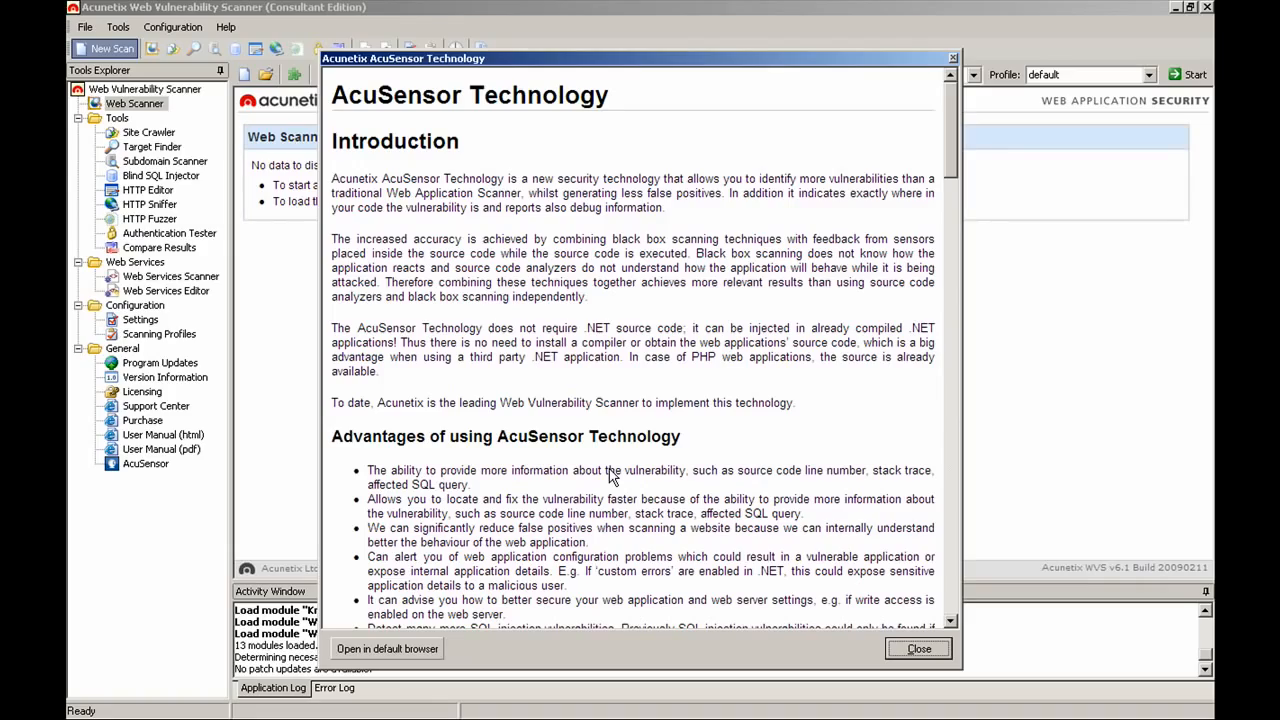
Step: Close the AcuSensor help window and advance the wizard to the Login page
click(954, 58)
click(810, 568)
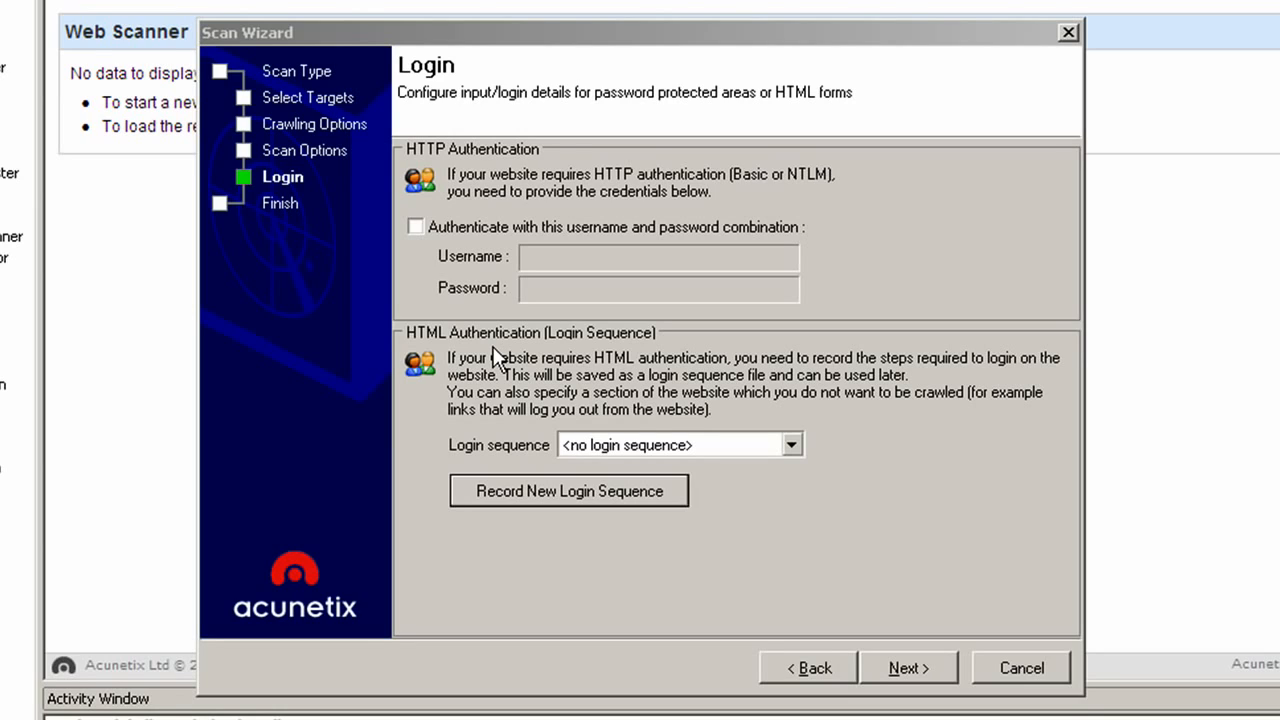
Step: Start recording a new login sequence on the testphp.acunetix.com home page
click(531, 485)
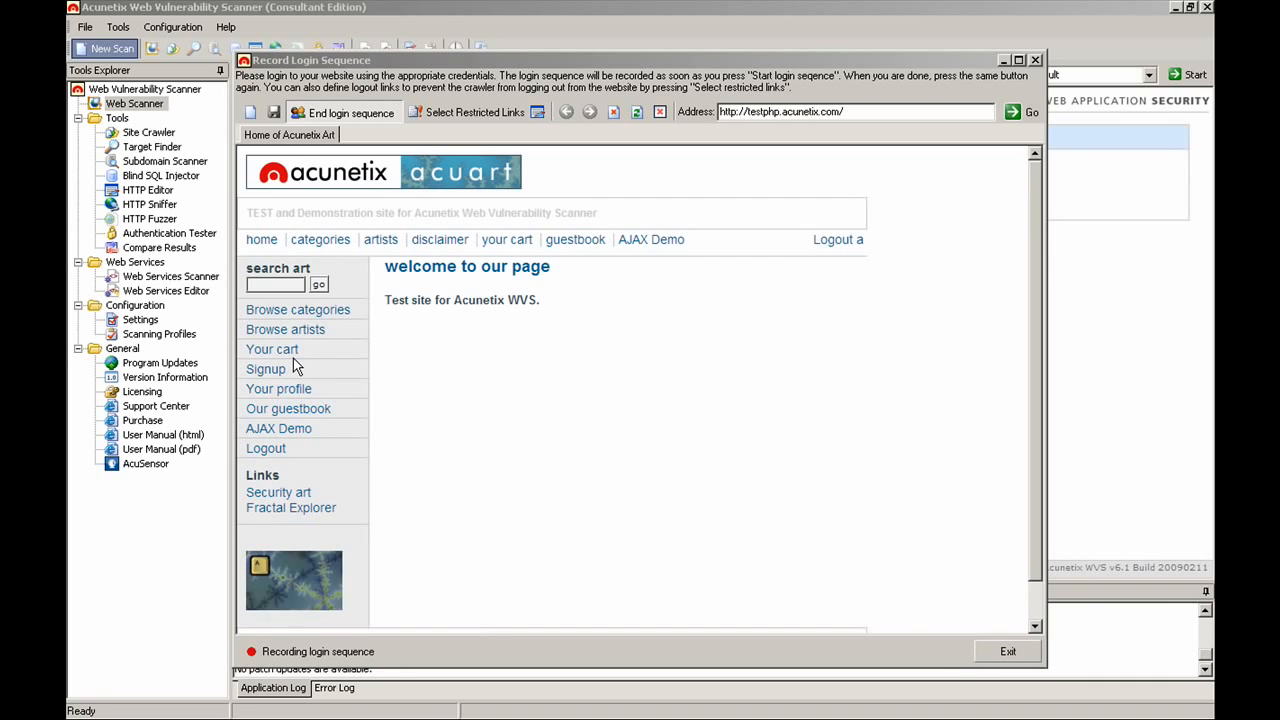
Step: Log in to the test site with the test account and end the login sequence
click(266, 369)
click(474, 309)
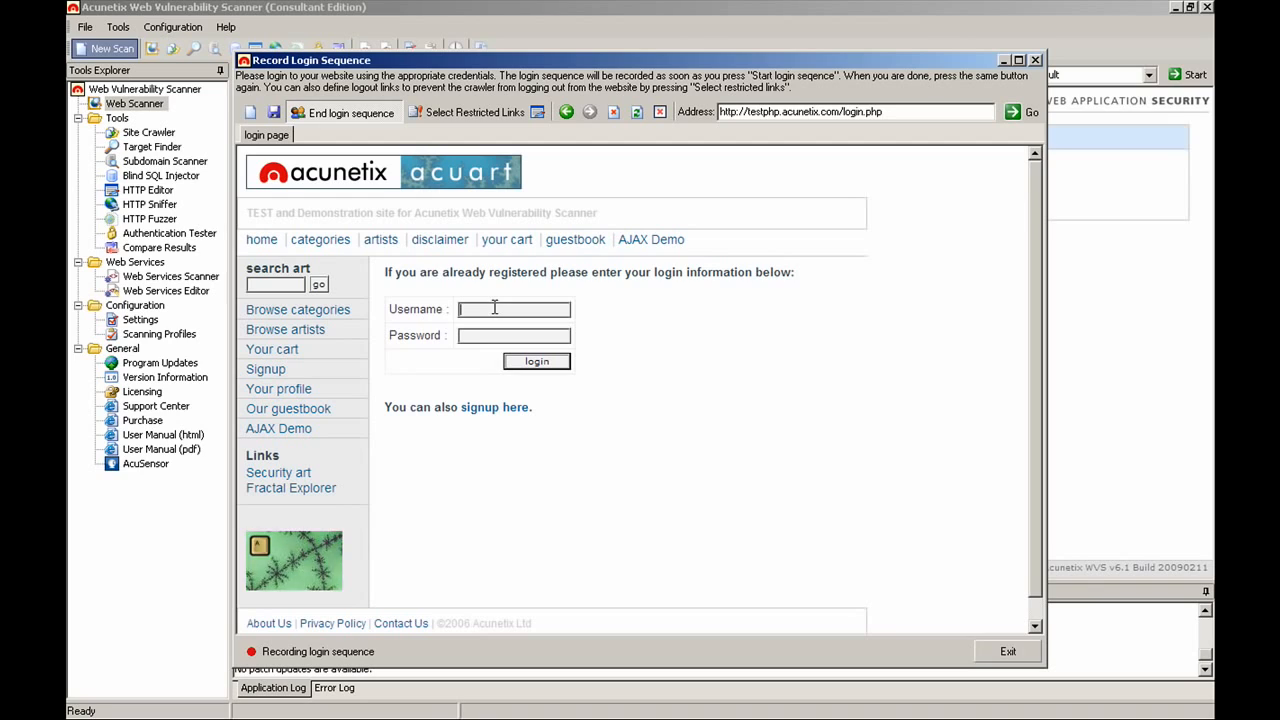
text(a)
key(Tab)
text(a)
click(540, 365)
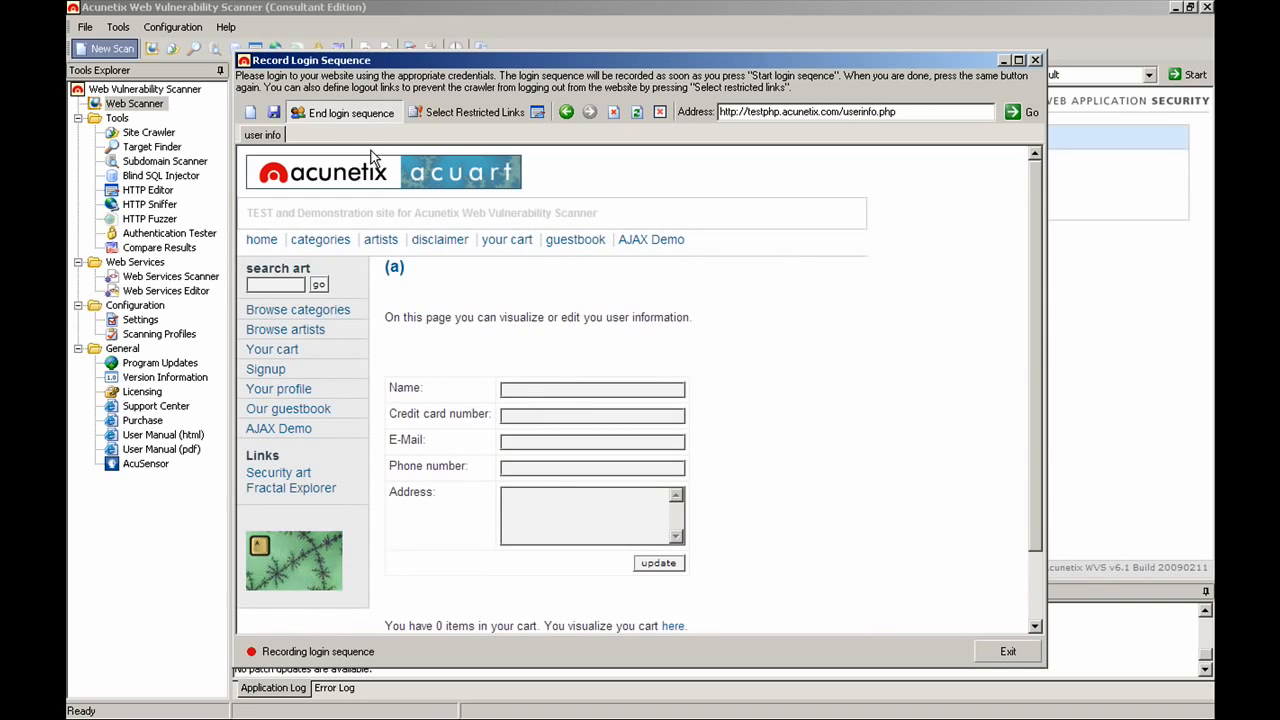
click(358, 114)
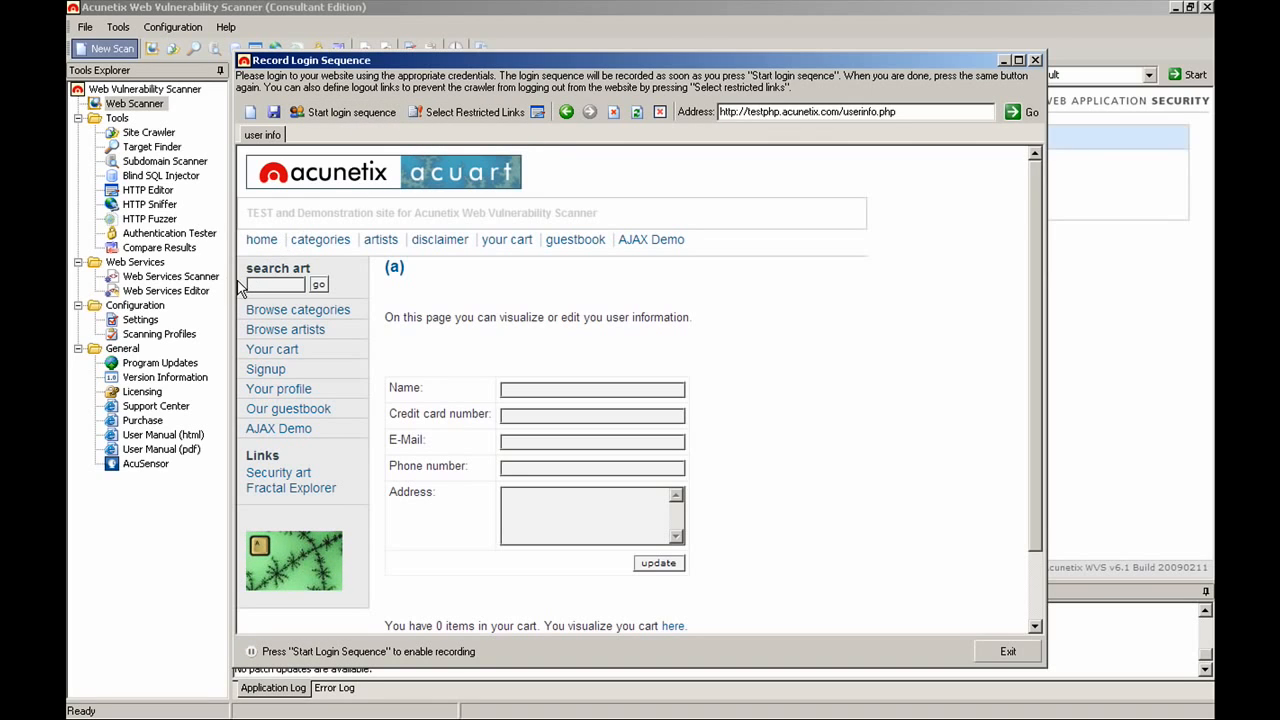
Step: Mark /logout.php as a restricted link from the artists page
click(280, 330)
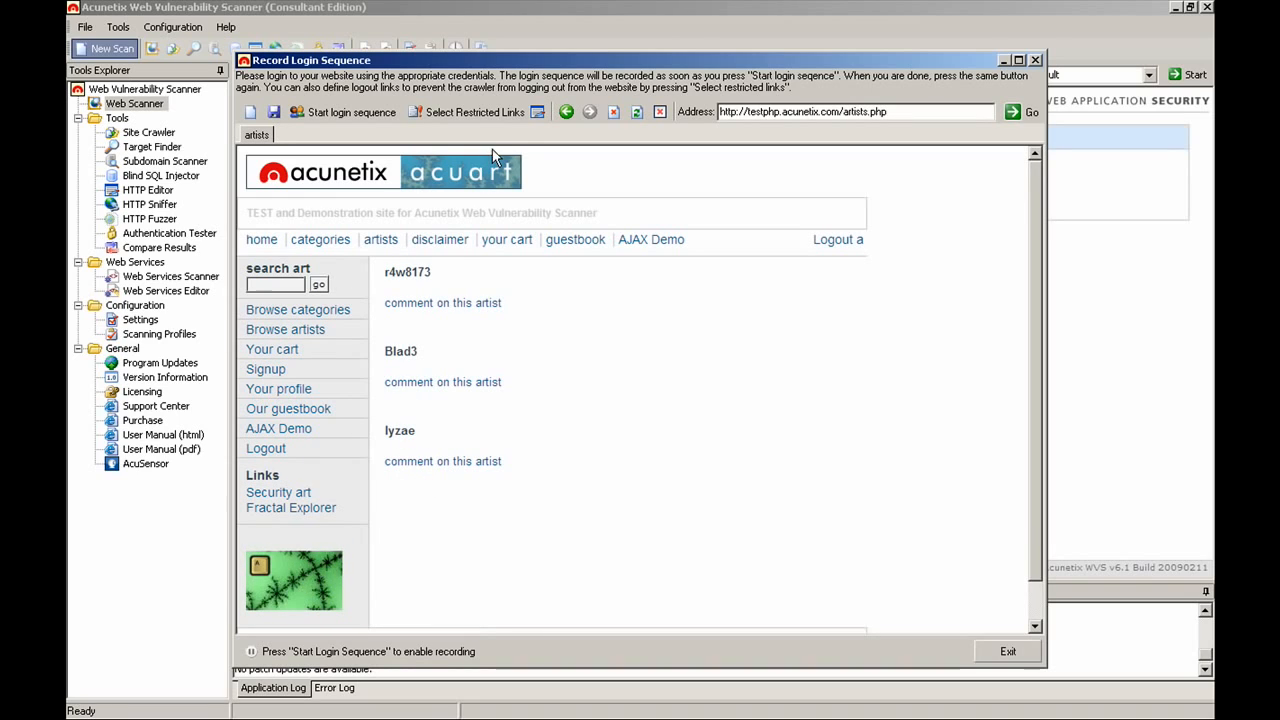
click(474, 113)
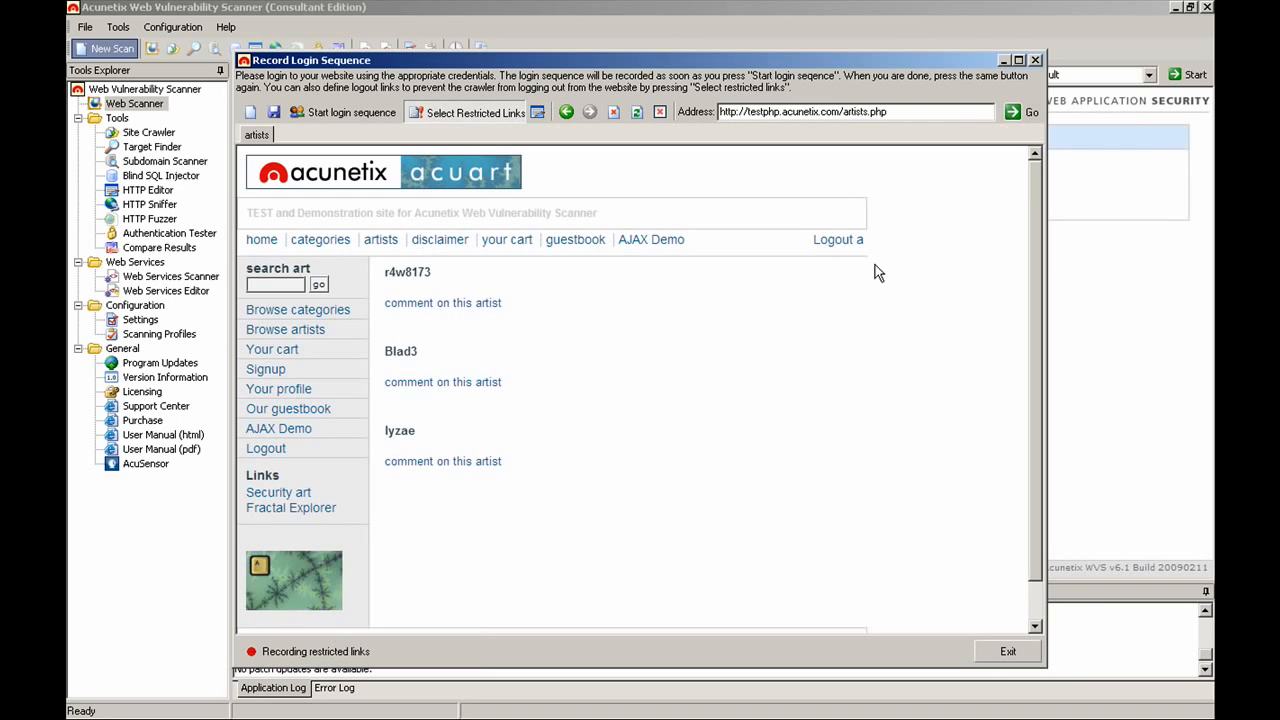
click(830, 240)
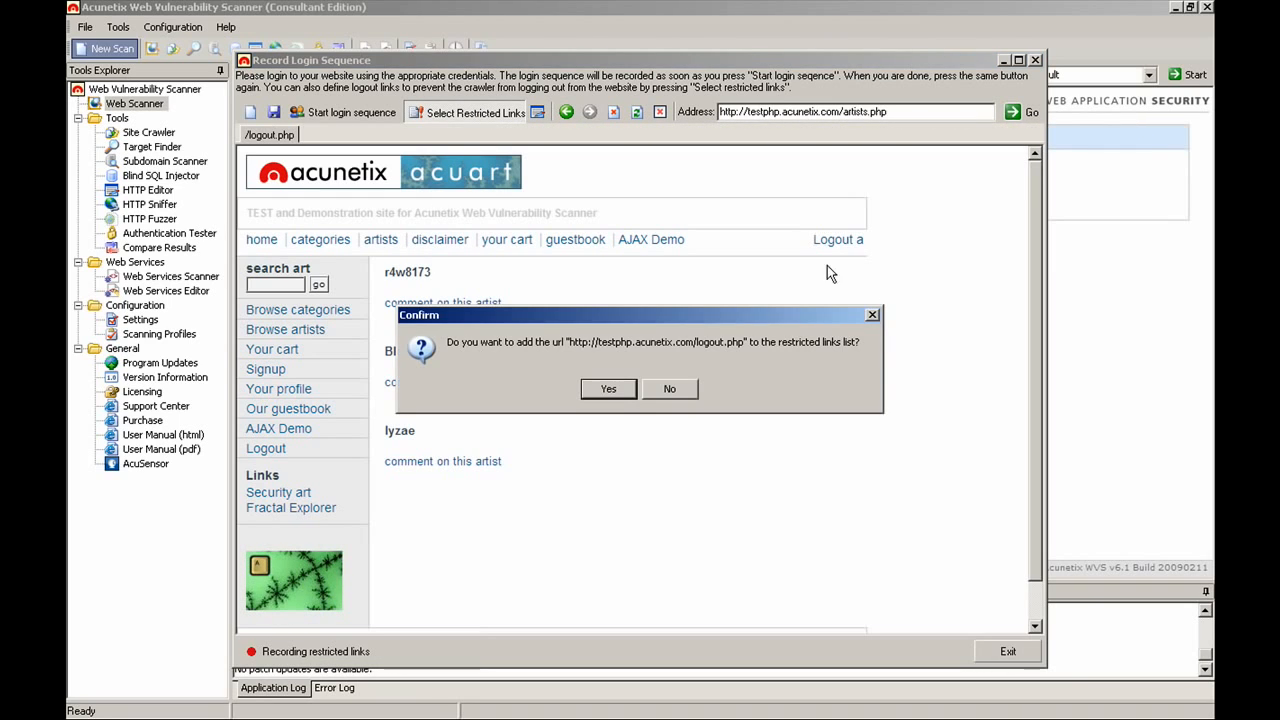
click(606, 389)
Step: Exit the recorder, agree to save the sequence, and begin entering its file name
click(1000, 652)
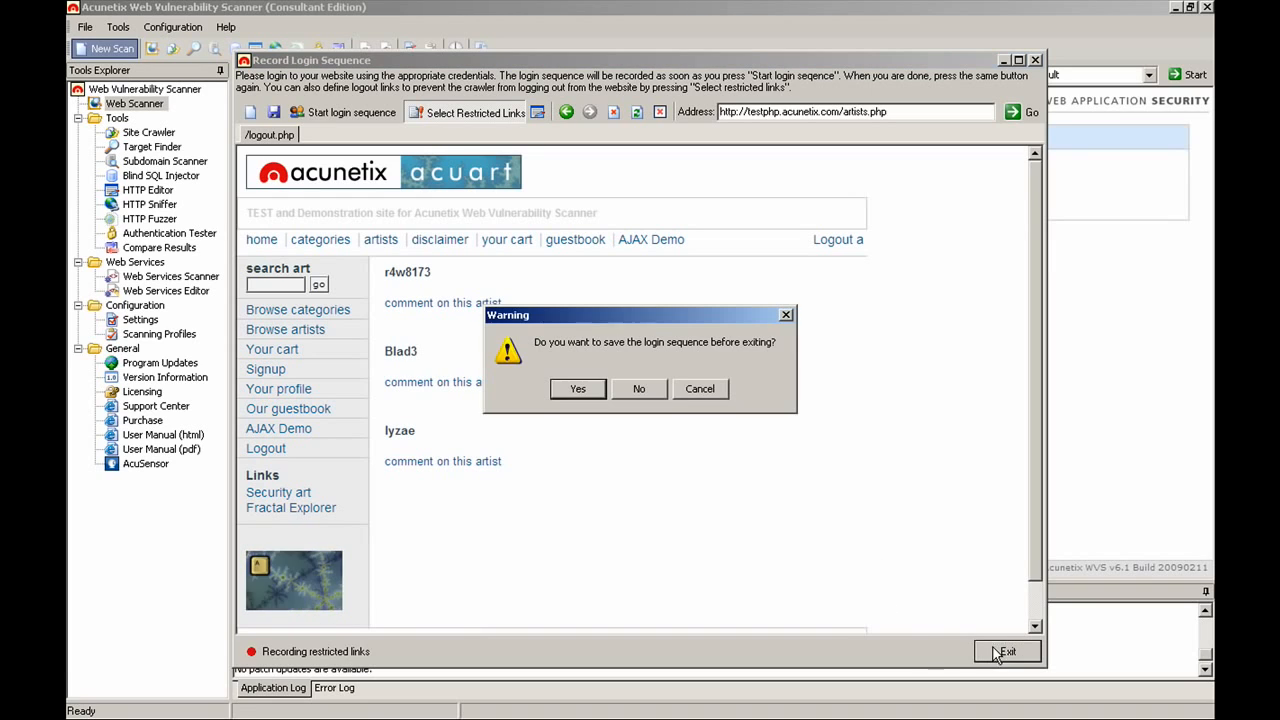
click(578, 389)
text(test)
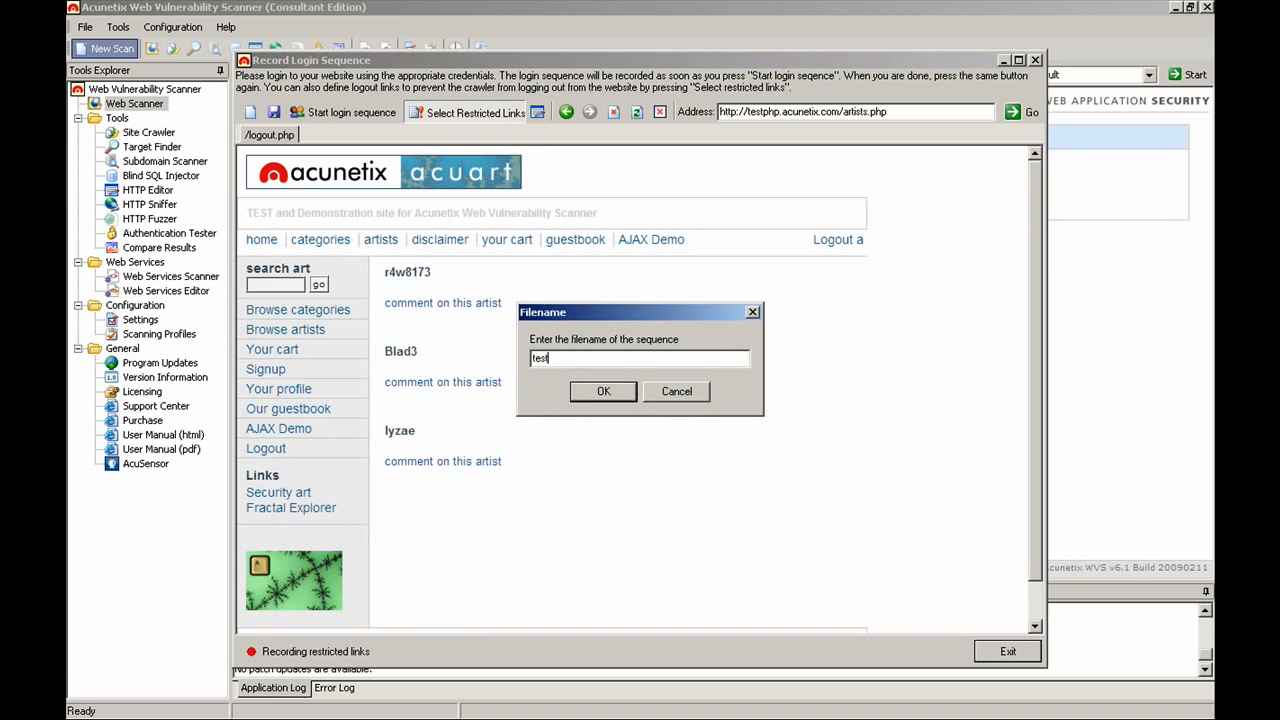
text(hpp)
key(BackSpace)
key(BackSpace)
key(BackSpace)
Step: Save the login sequence as testphp_logout and advance to the Finish summary
text(ph)
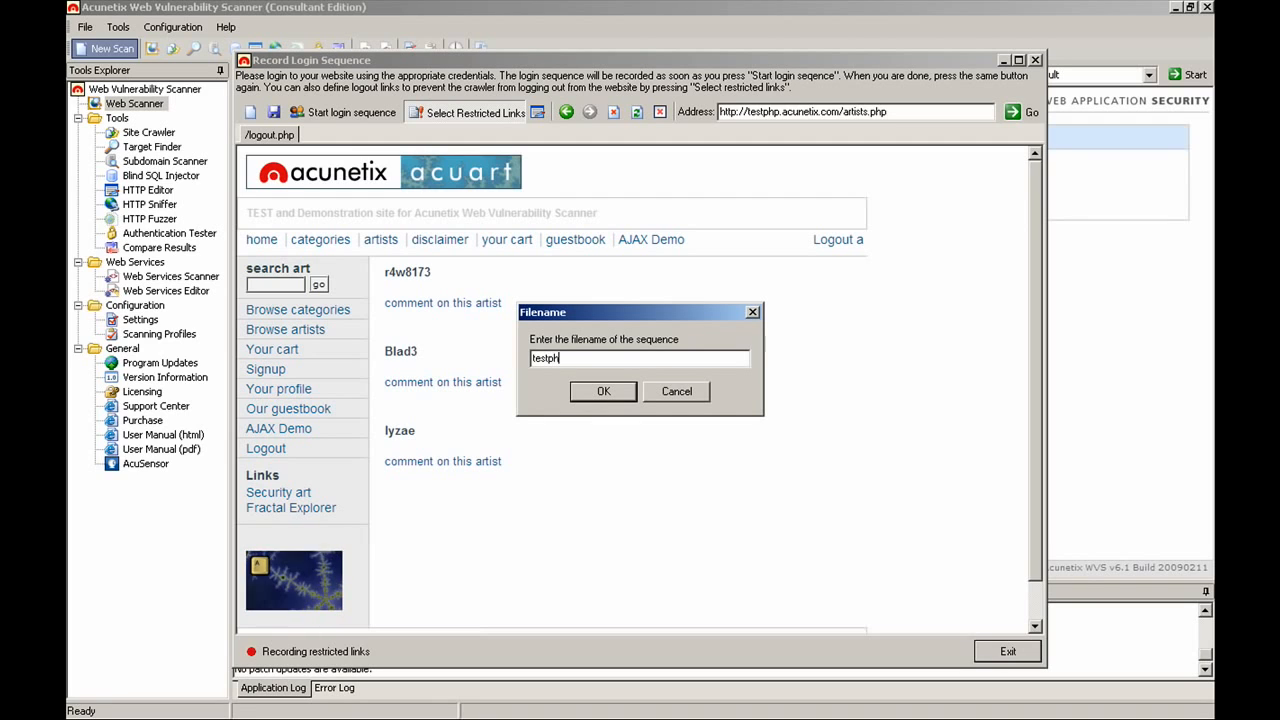
text(p_logout)
click(591, 397)
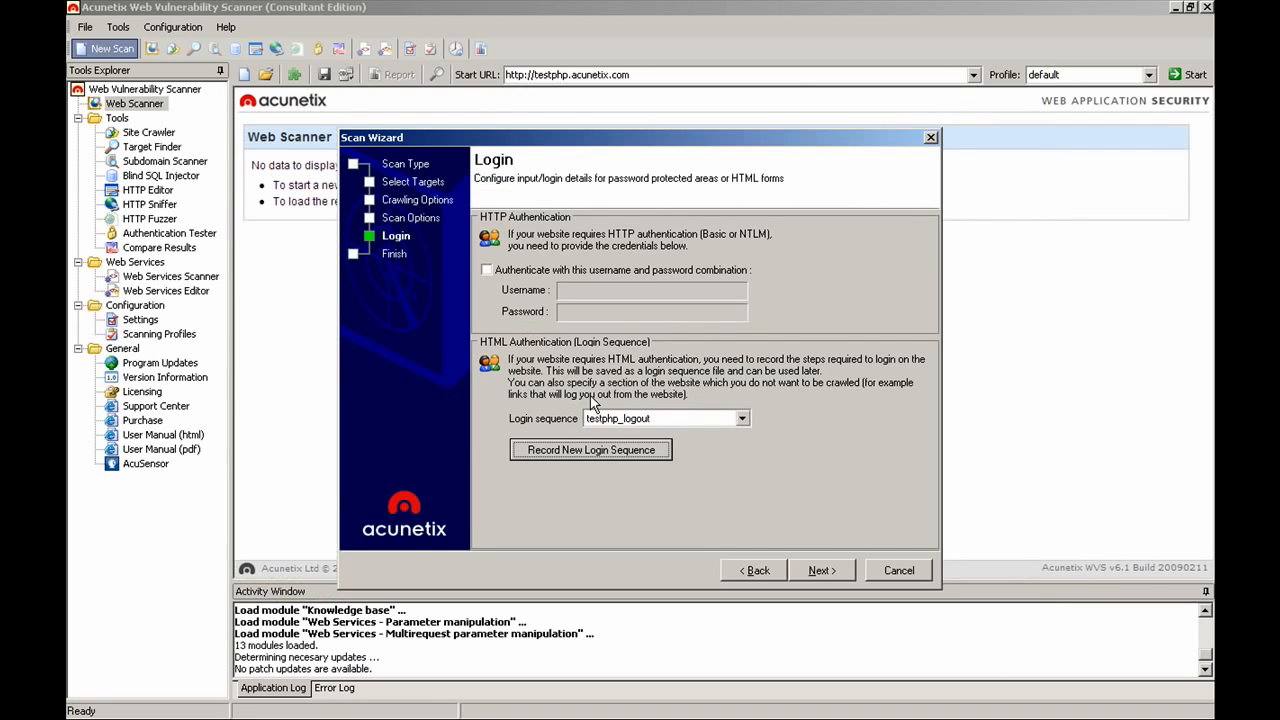
click(810, 569)
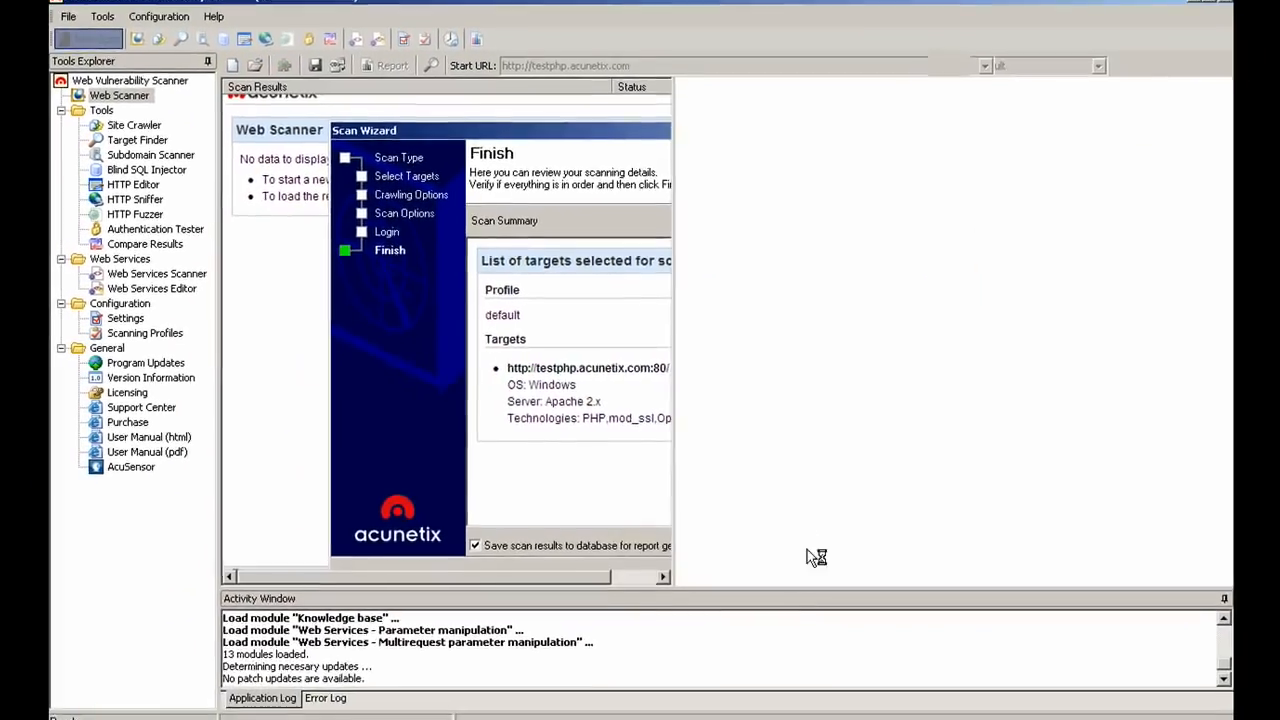
Step: Finish the wizard to begin crawling testphp.acunetix.com:80 and collecting alerts
click(850, 608)
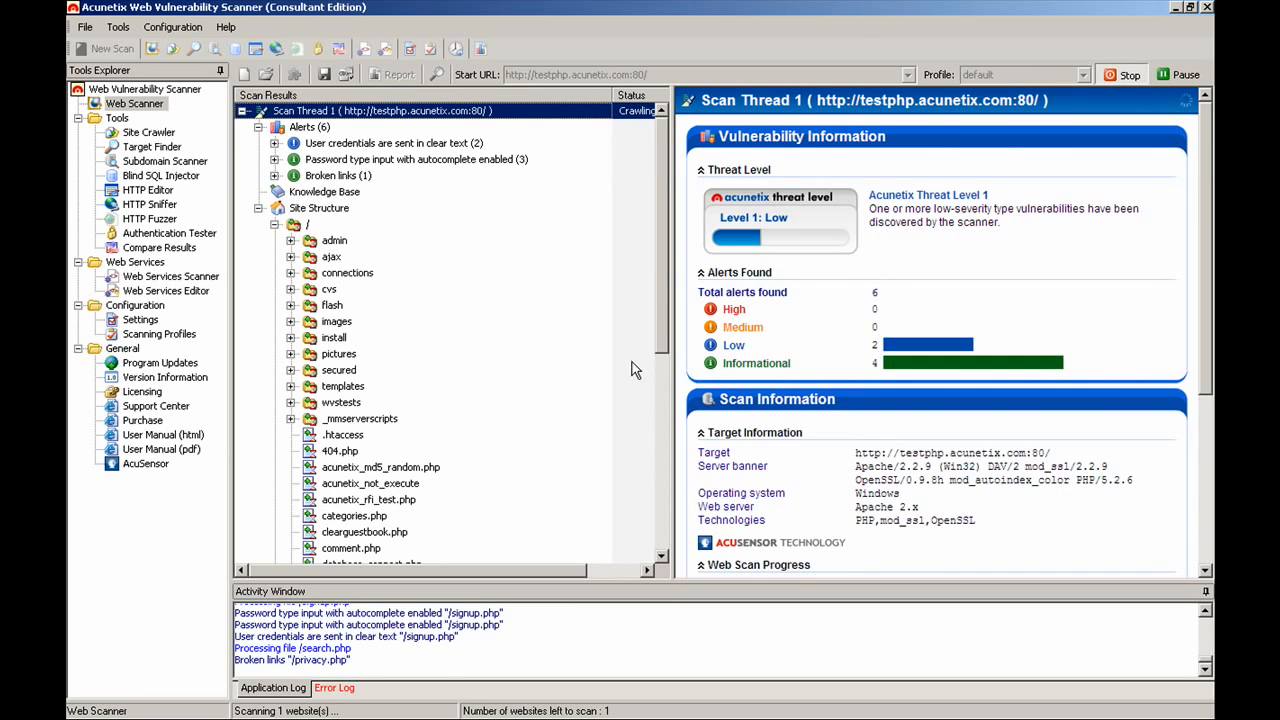
Step: Once the scan finishes, scroll the results tree up and expand SQL Injection (AS) > /product.php > pic
drag(664, 340, 655, 428)
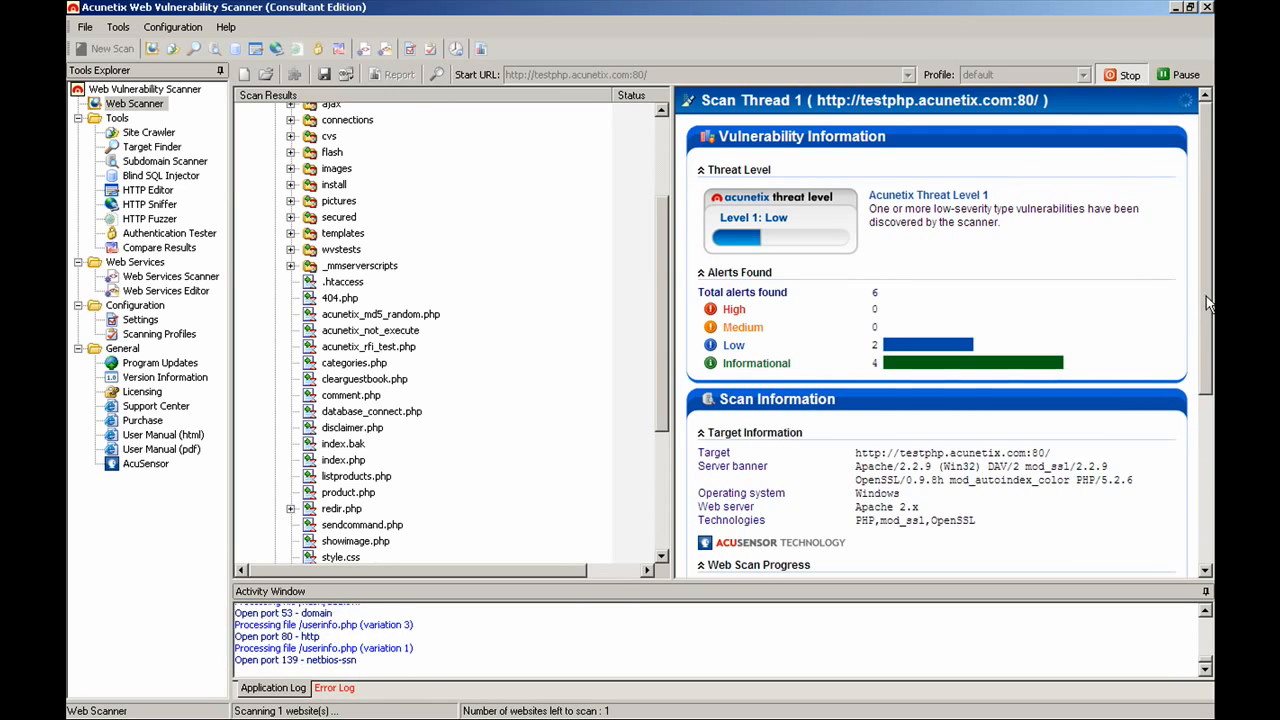
drag(1206, 296, 1205, 439)
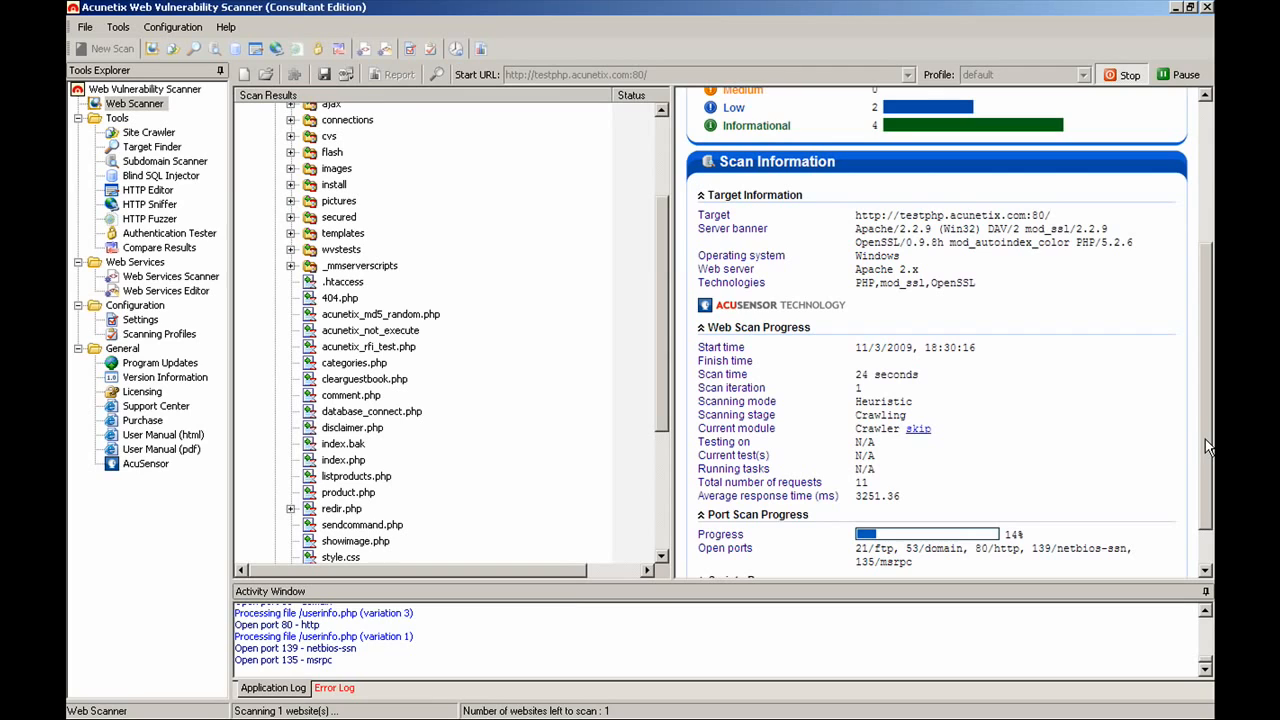
drag(664, 300, 663, 182)
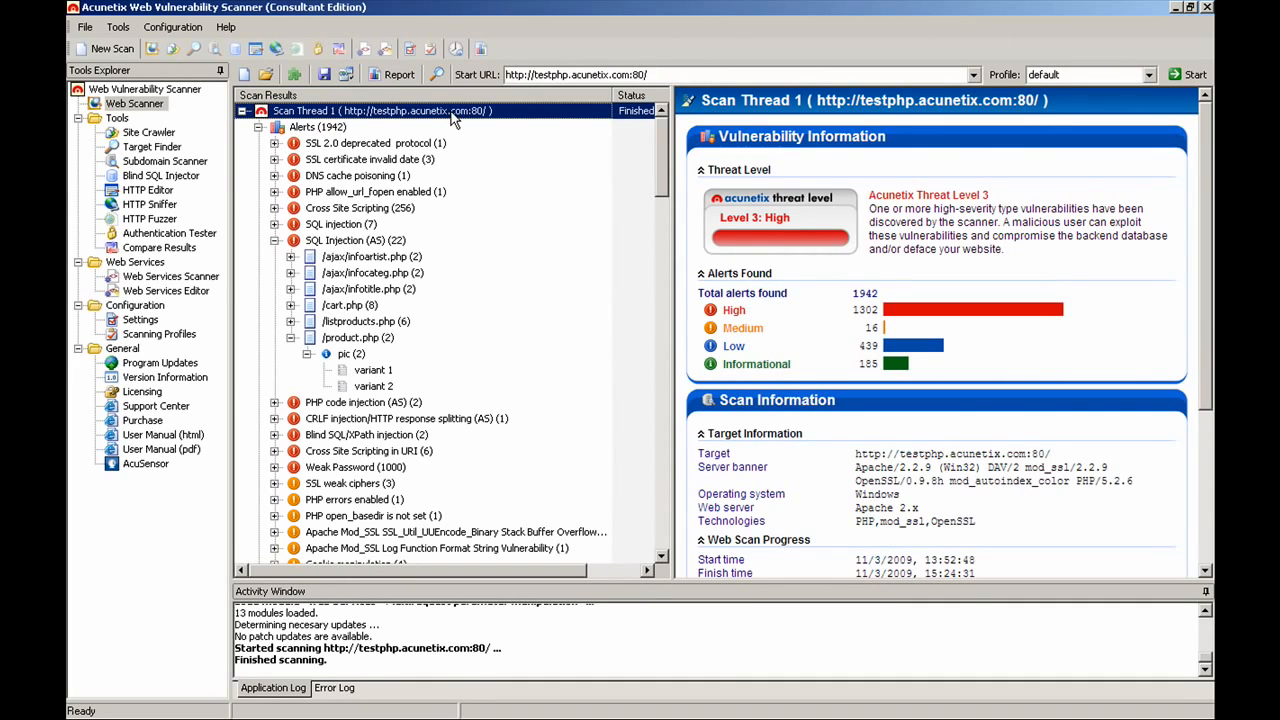
Step: Open pic variant 1 and highlight the affected file, source line 68 and the injected SQL query
click(369, 372)
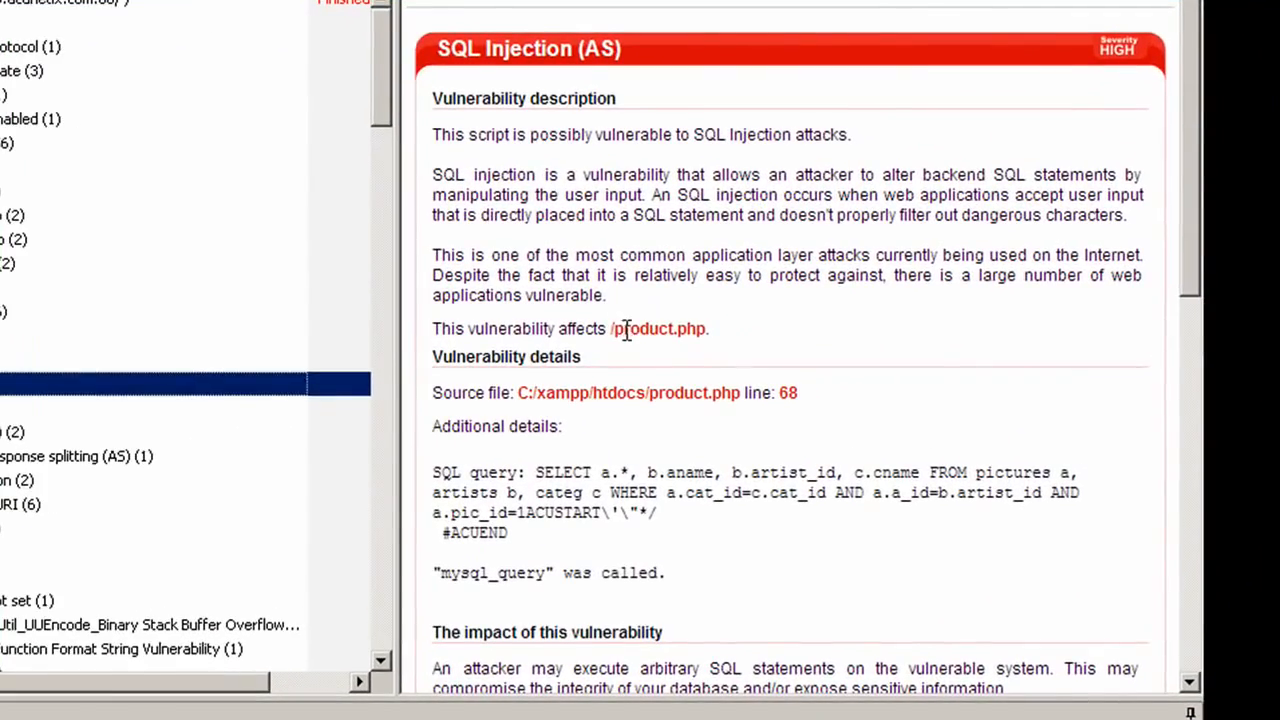
drag(613, 329, 720, 335)
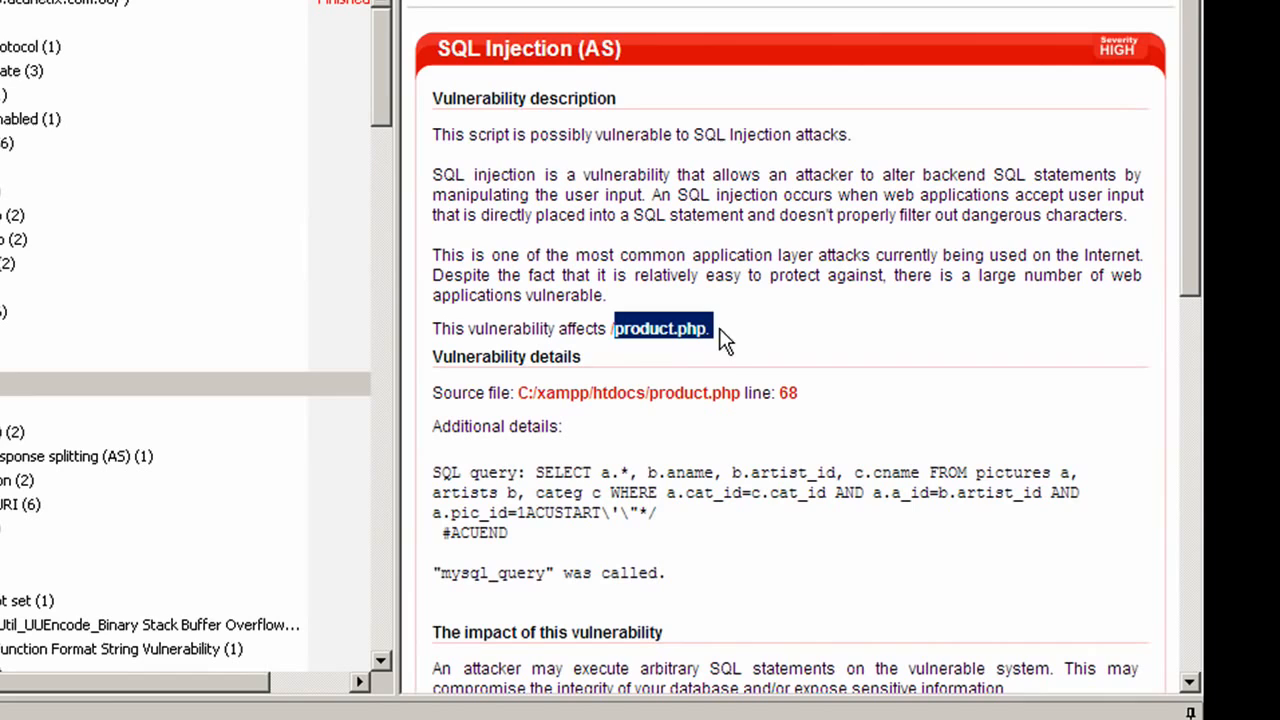
double_click(788, 392)
drag(579, 538, 456, 466)
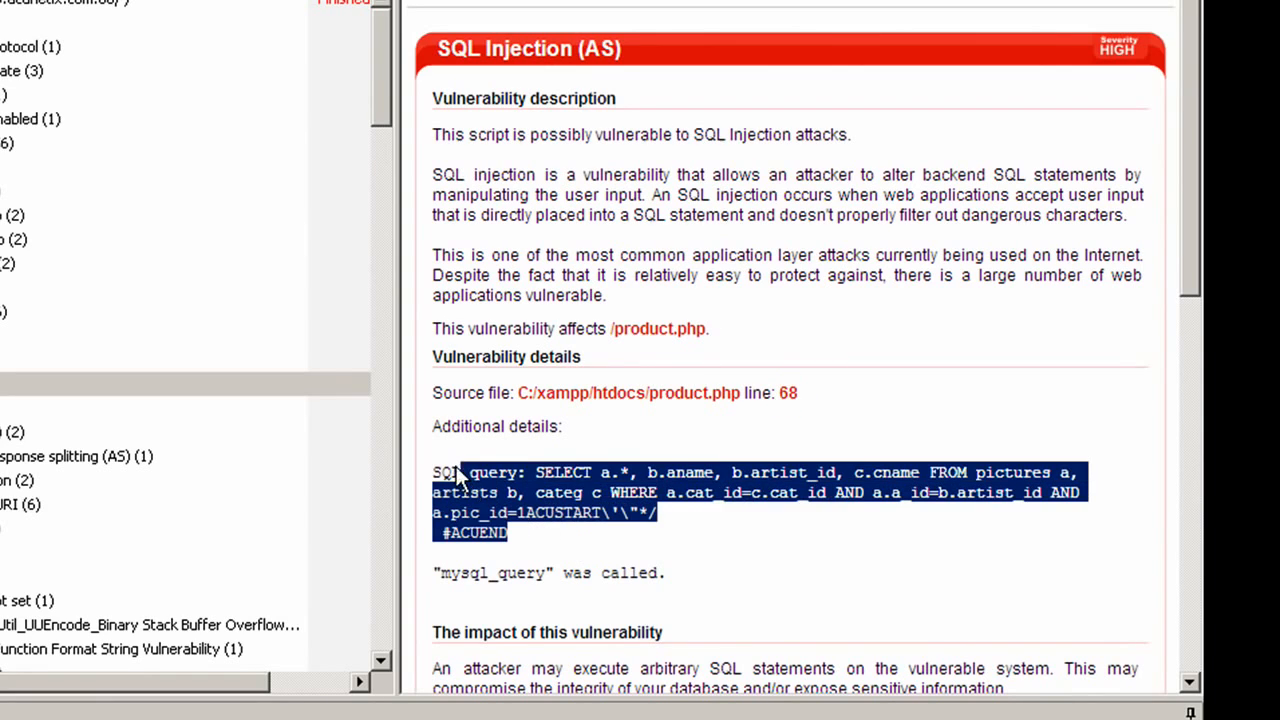
scroll(465, 446, down, 7)
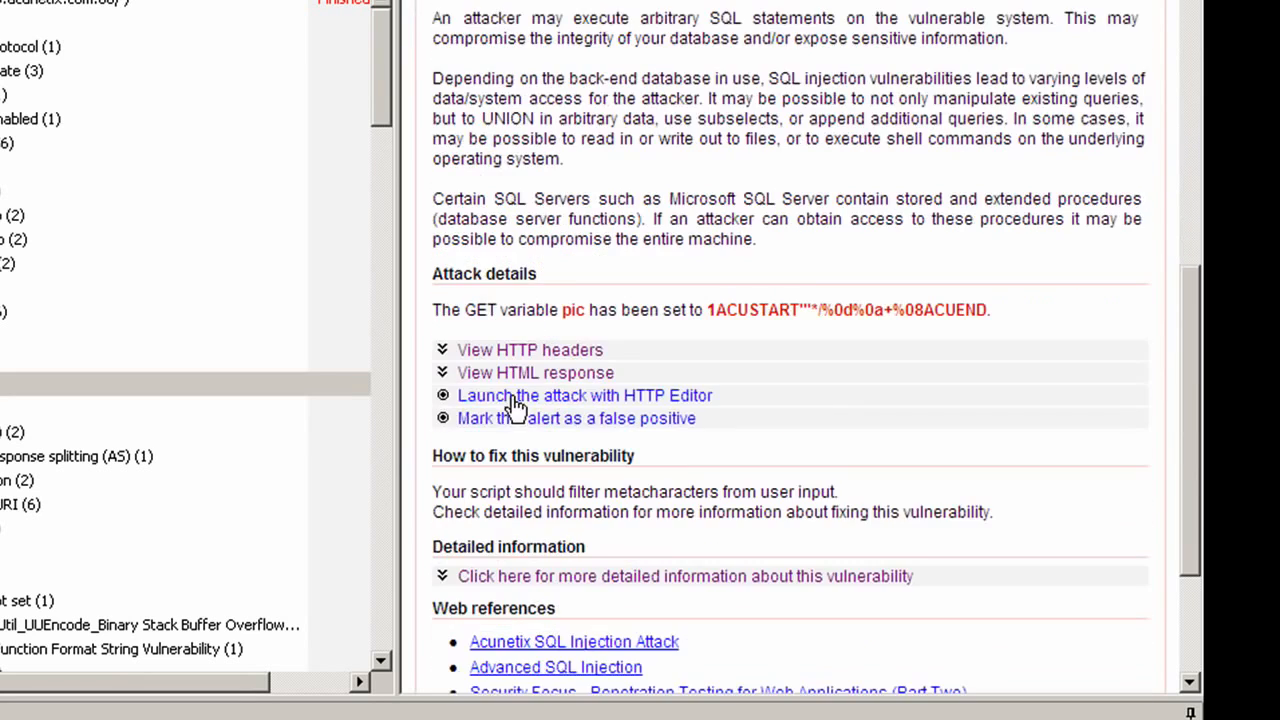
Step: Expand the attack's HTTP headers and the detailed SQL injection fix information, reading down the page
click(521, 353)
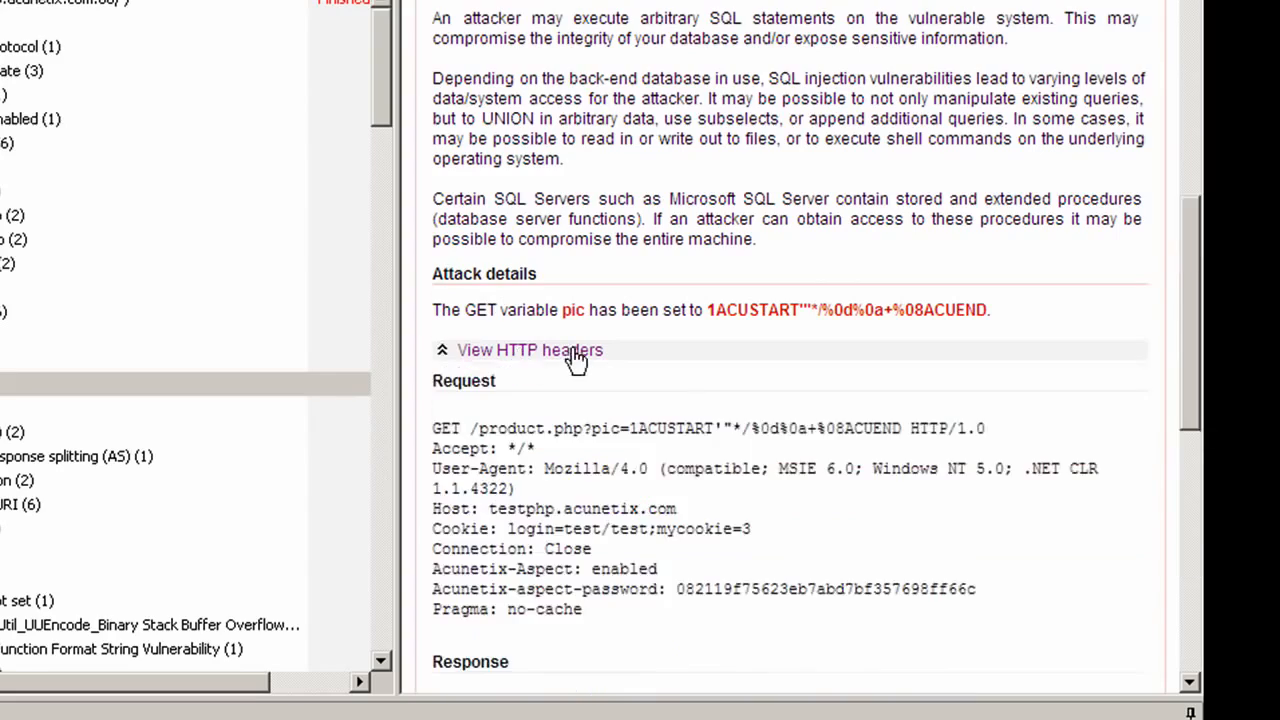
scroll(565, 365, down, 8)
click(537, 362)
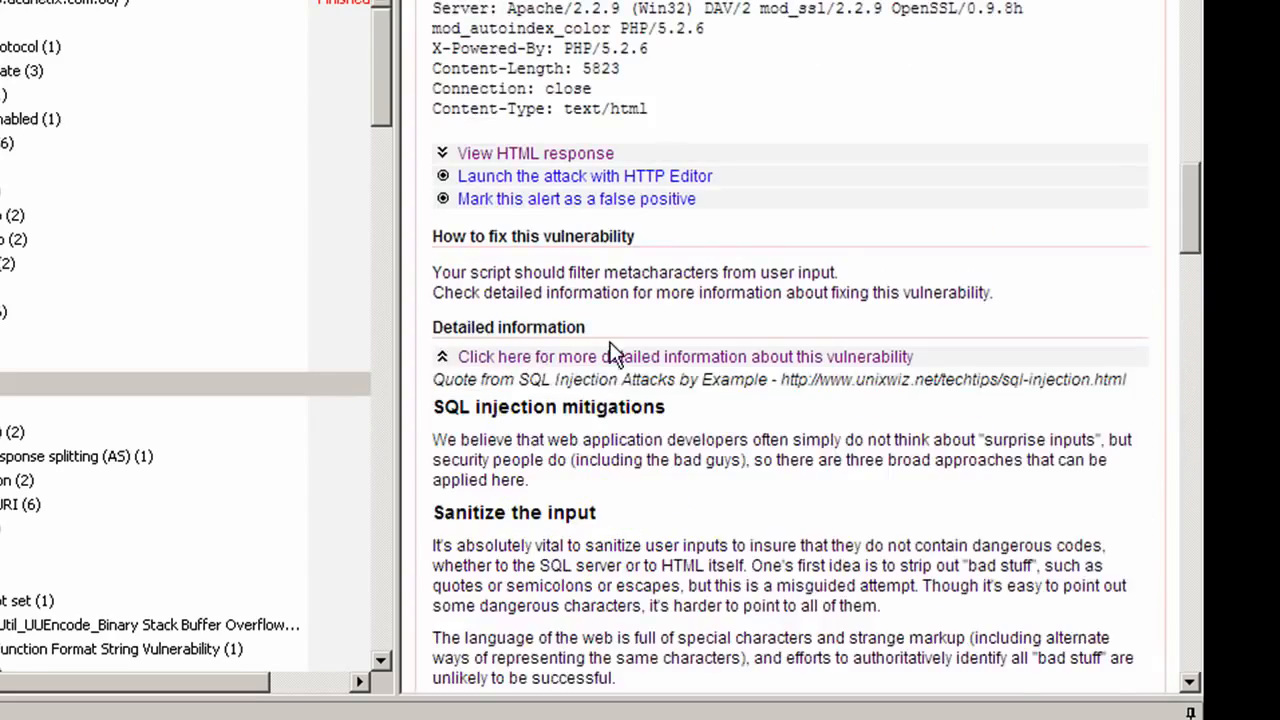
scroll(612, 340, down, 4)
scroll(612, 340, down, 5)
scroll(611, 340, down, 5)
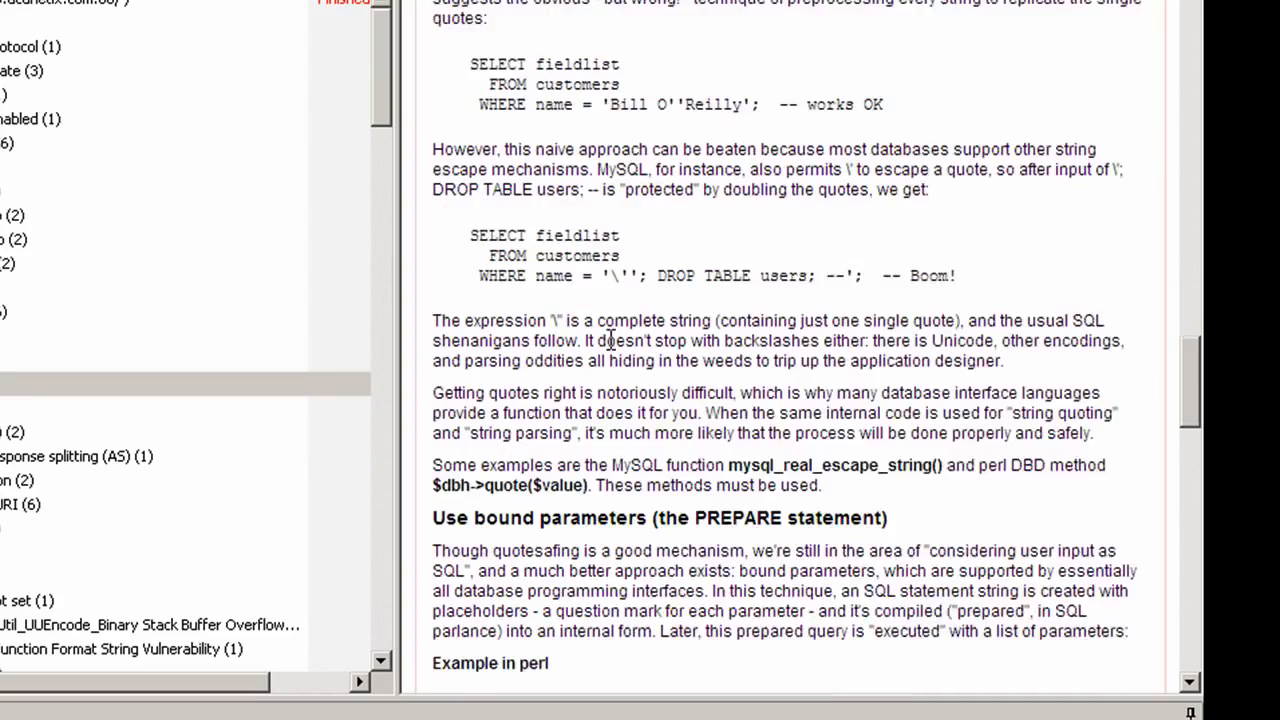
scroll(611, 340, down, 6)
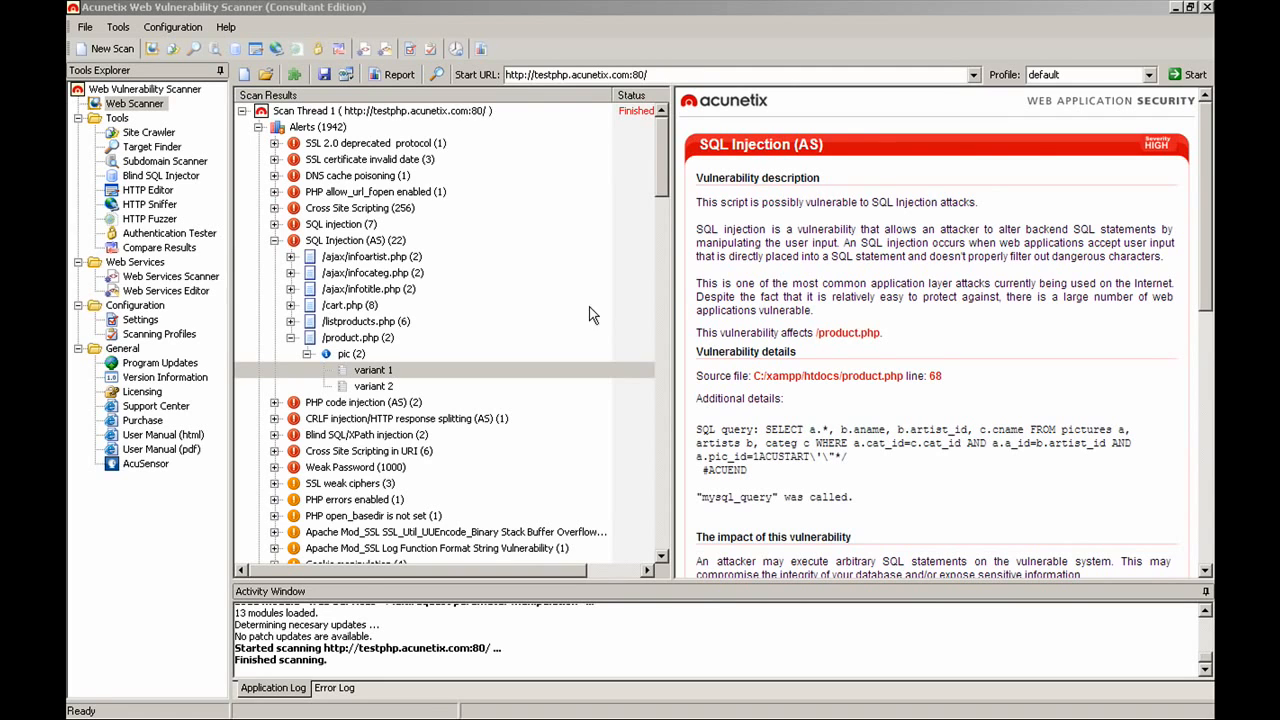
Step: View the Knowledge Base list of open TCP ports
drag(665, 196, 676, 318)
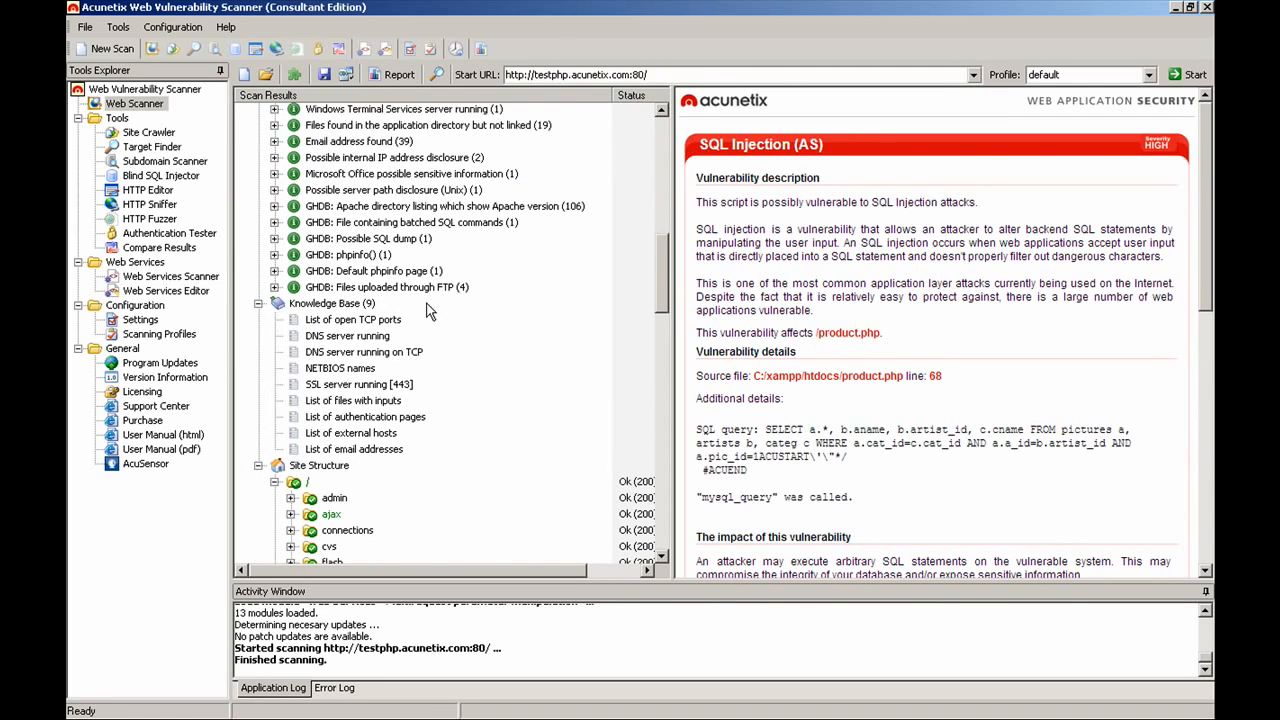
click(390, 320)
scroll(808, 225, down, 2)
scroll(808, 230, up, 1)
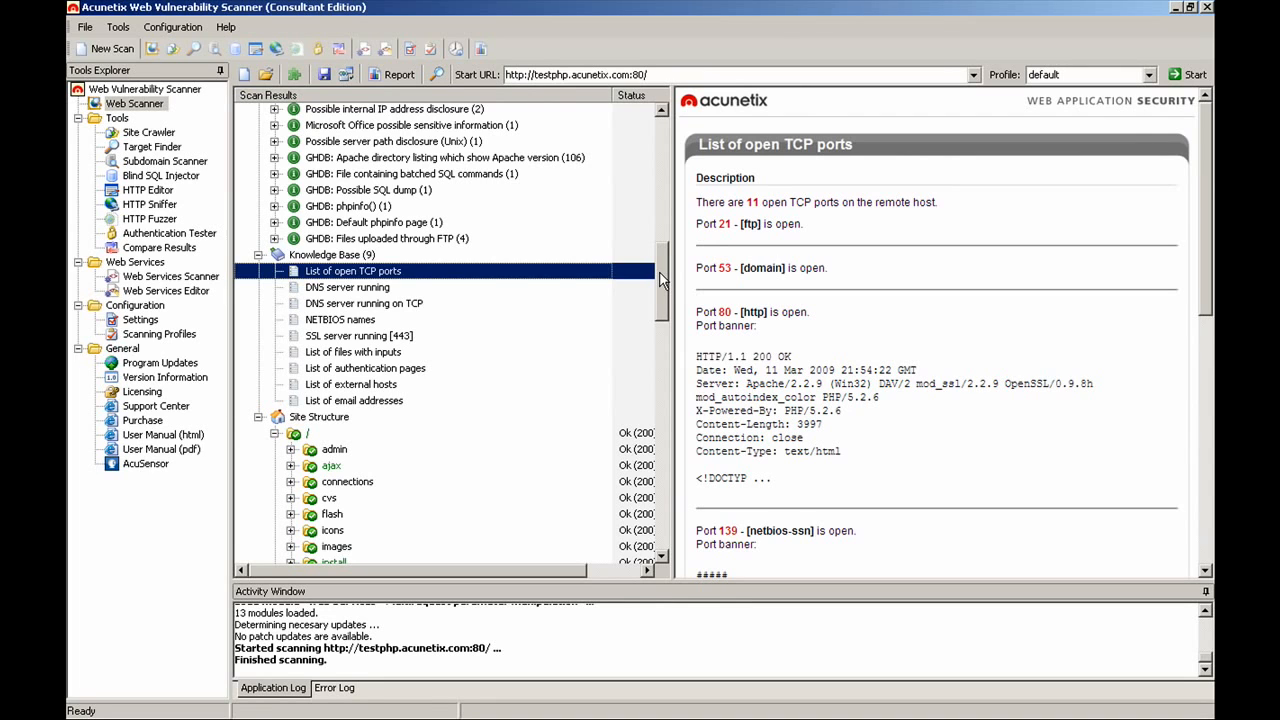
Step: Show the DNS cache poisoning alert details and its affected Server entry
drag(660, 280, 648, 146)
click(335, 176)
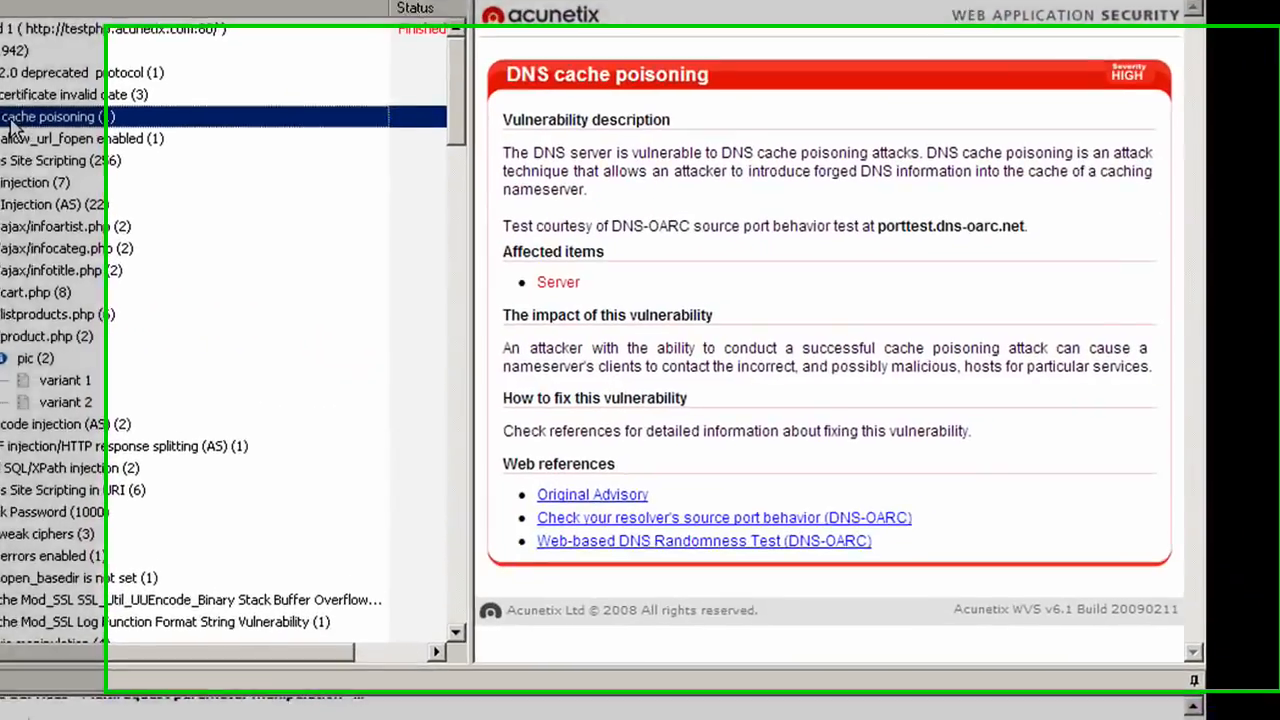
double_click(12, 120)
click(12, 139)
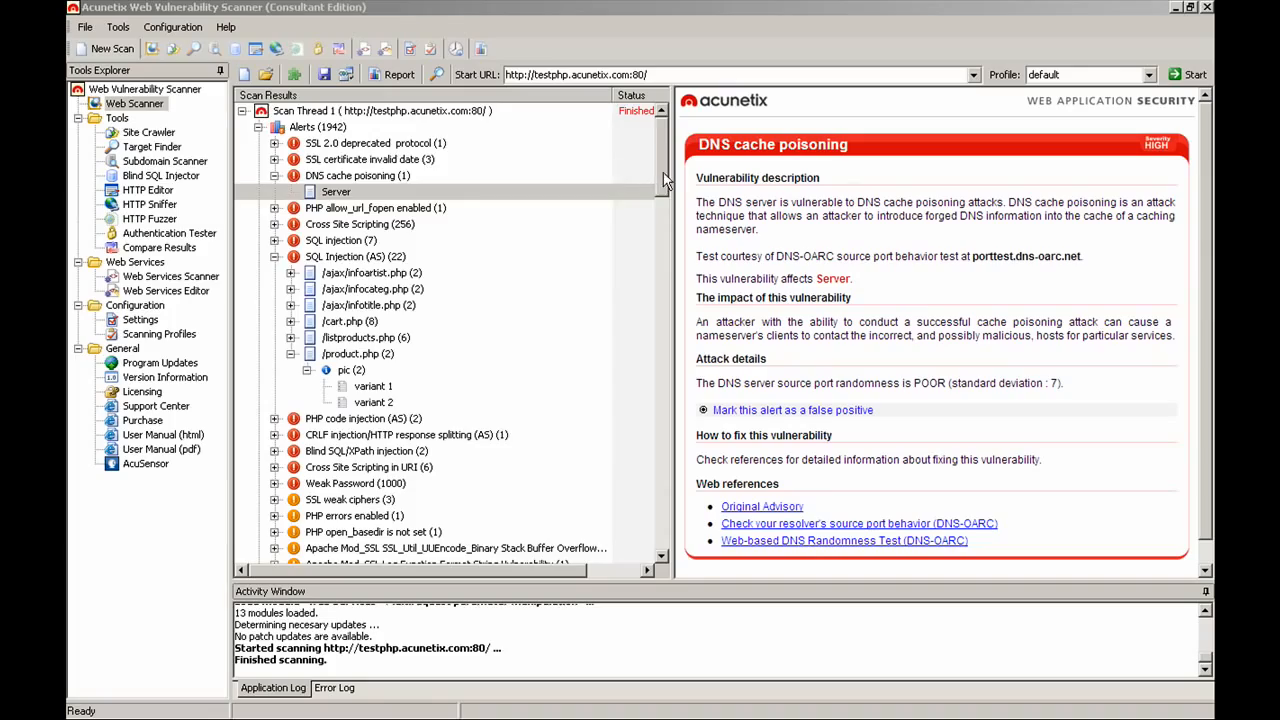
drag(662, 182, 657, 380)
Step: Review cart.php's referrers, HTTP headers, inputs, source, HTML structure and client-side JavaScript code
click(336, 277)
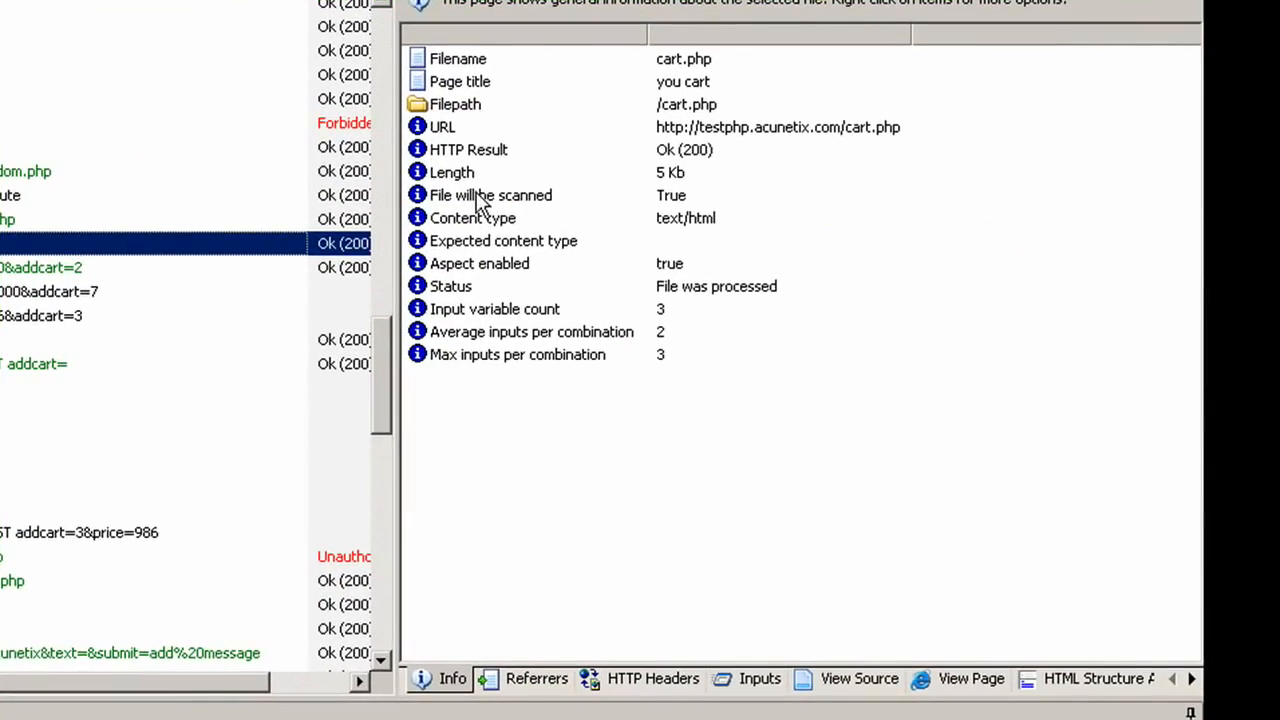
click(540, 679)
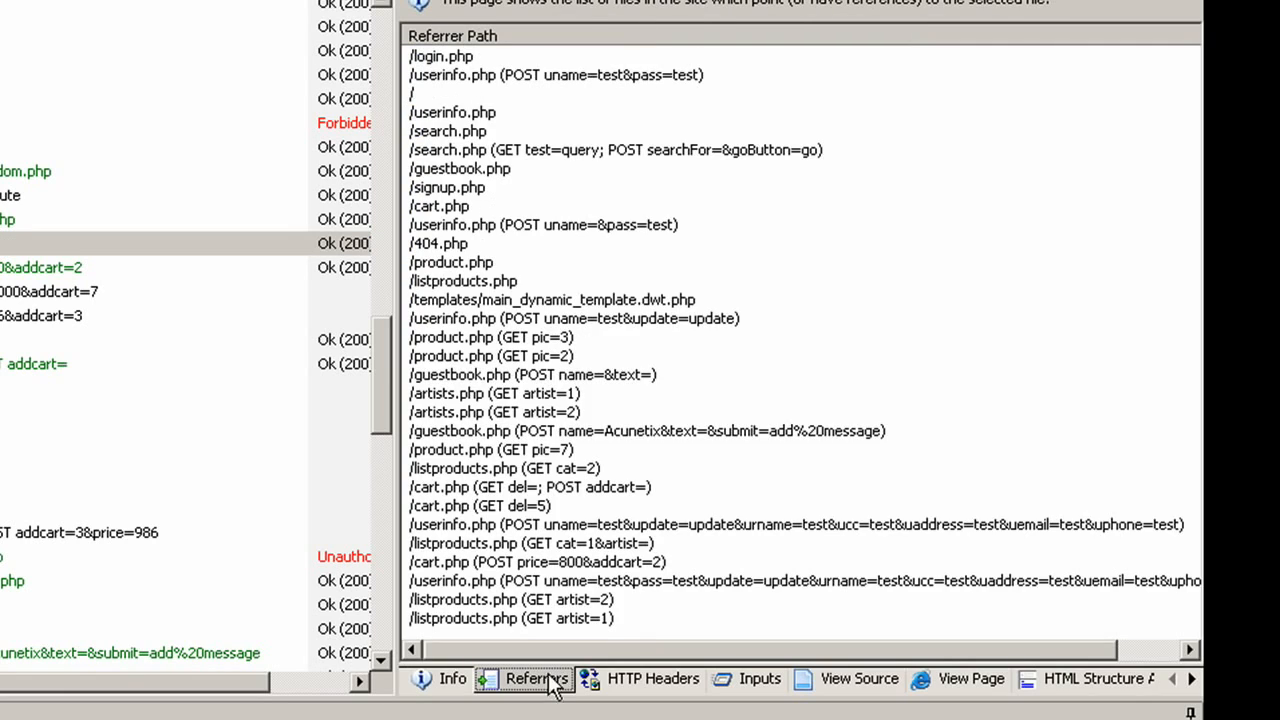
click(632, 684)
click(745, 684)
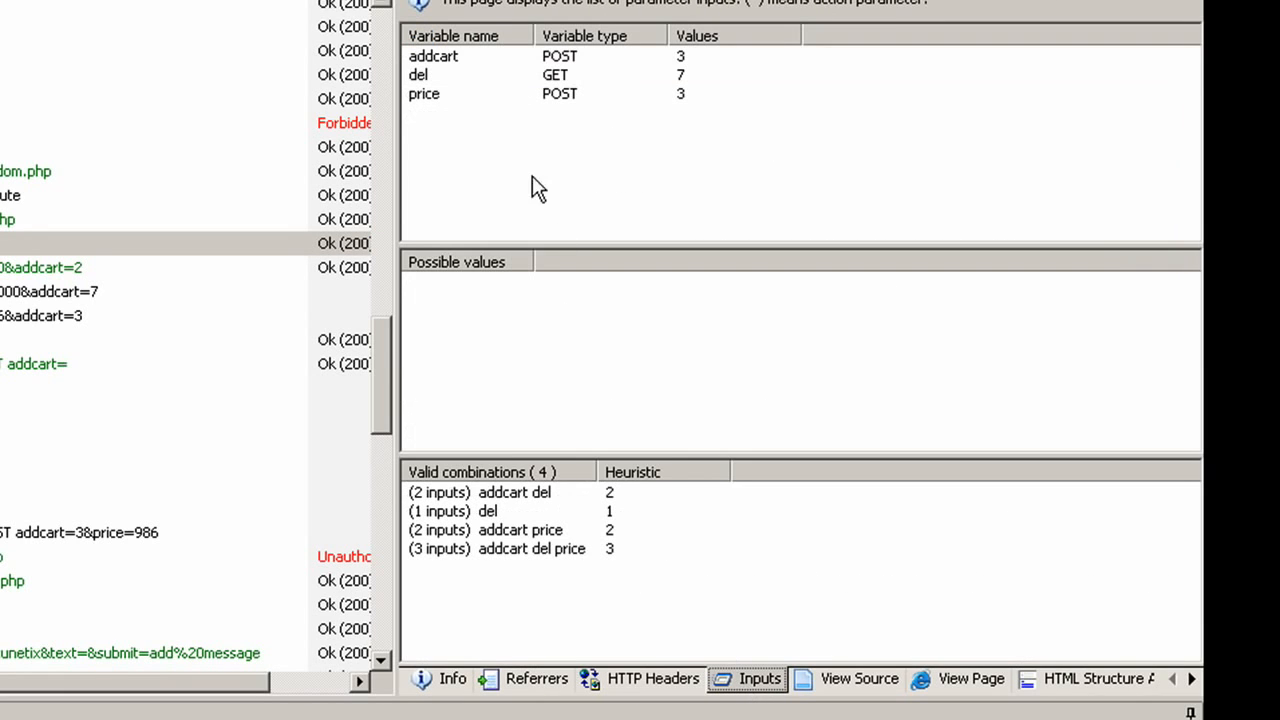
click(862, 680)
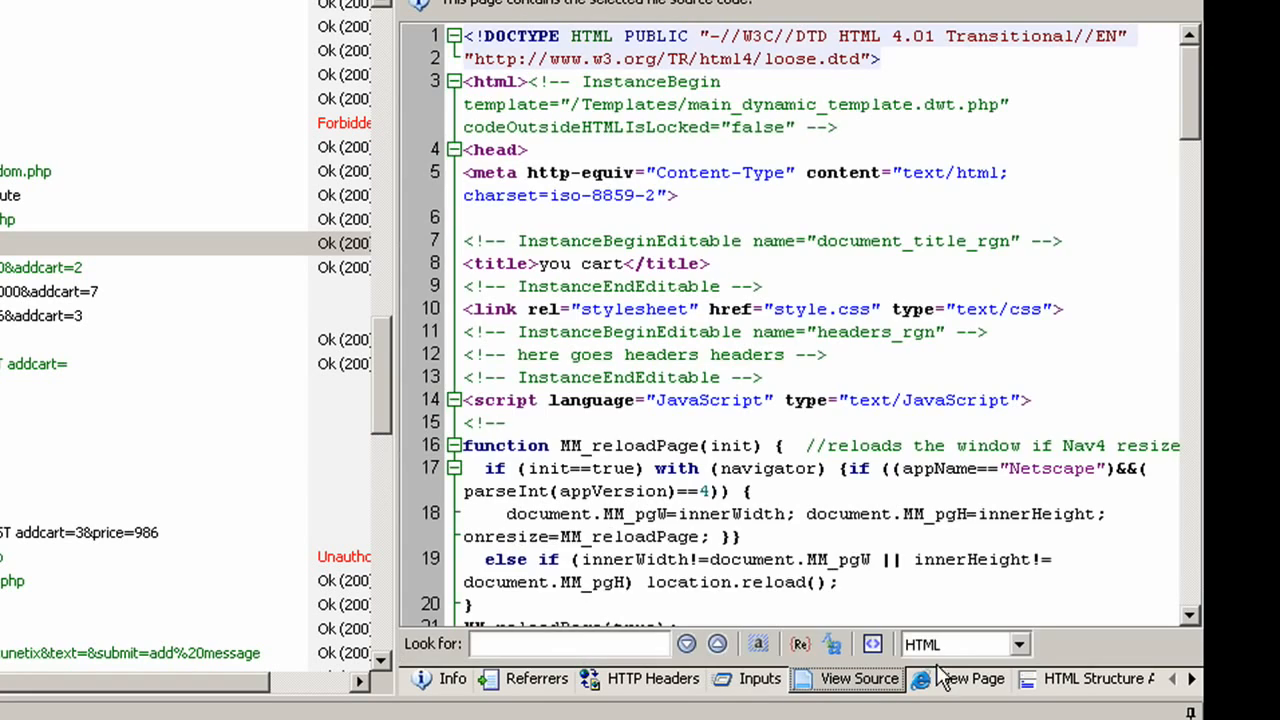
click(1084, 684)
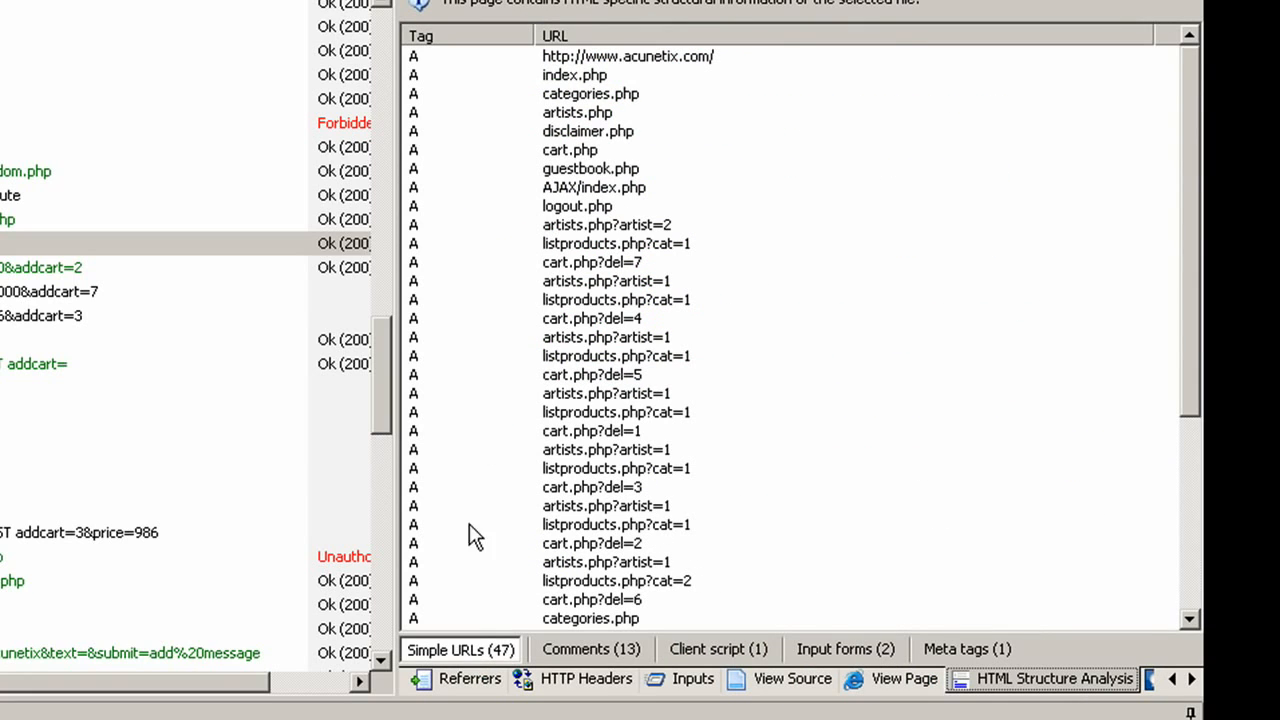
click(718, 649)
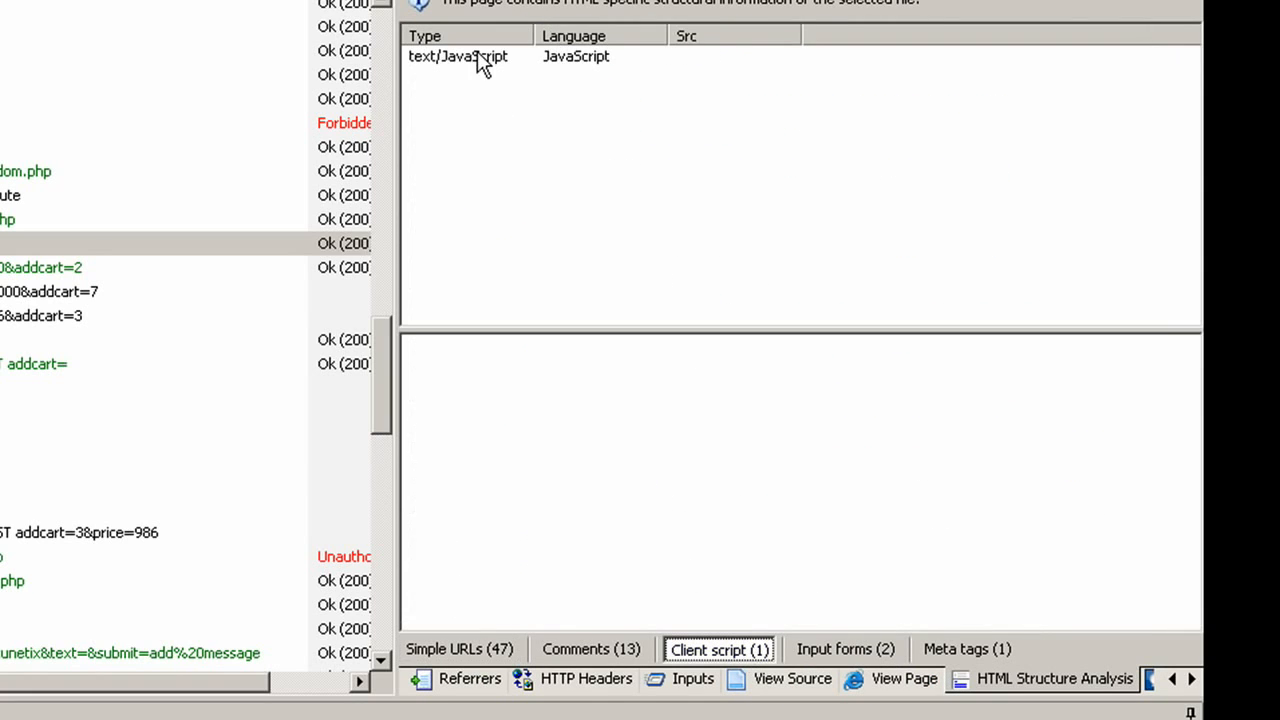
click(478, 57)
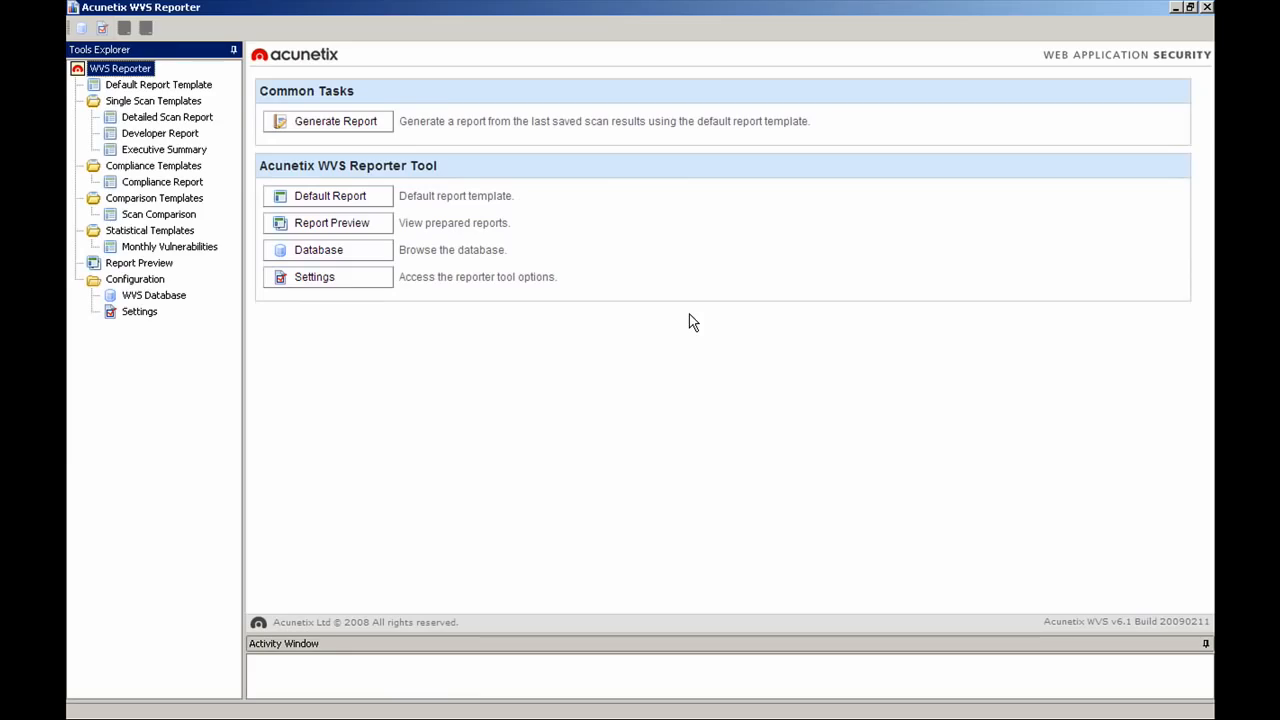
Step: Generate a PCI DSS 1.2 compliance report for the testphp.acunetix.com scan
click(162, 182)
click(350, 150)
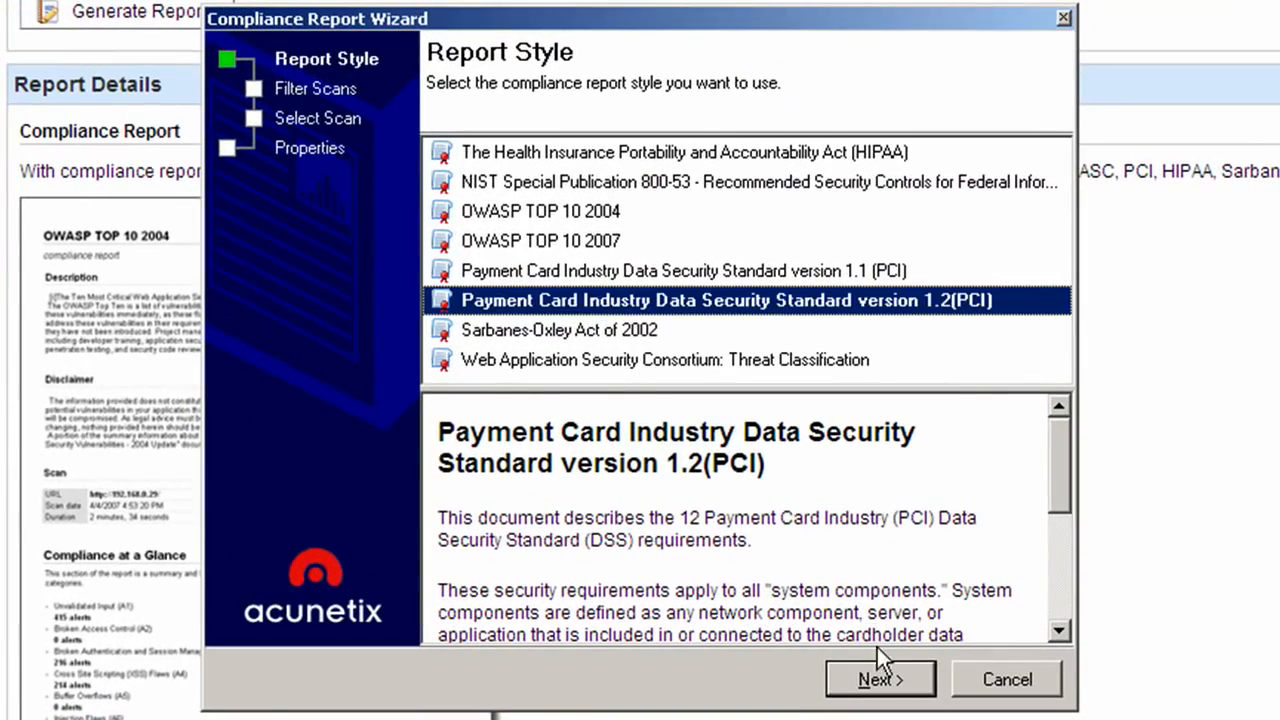
click(882, 680)
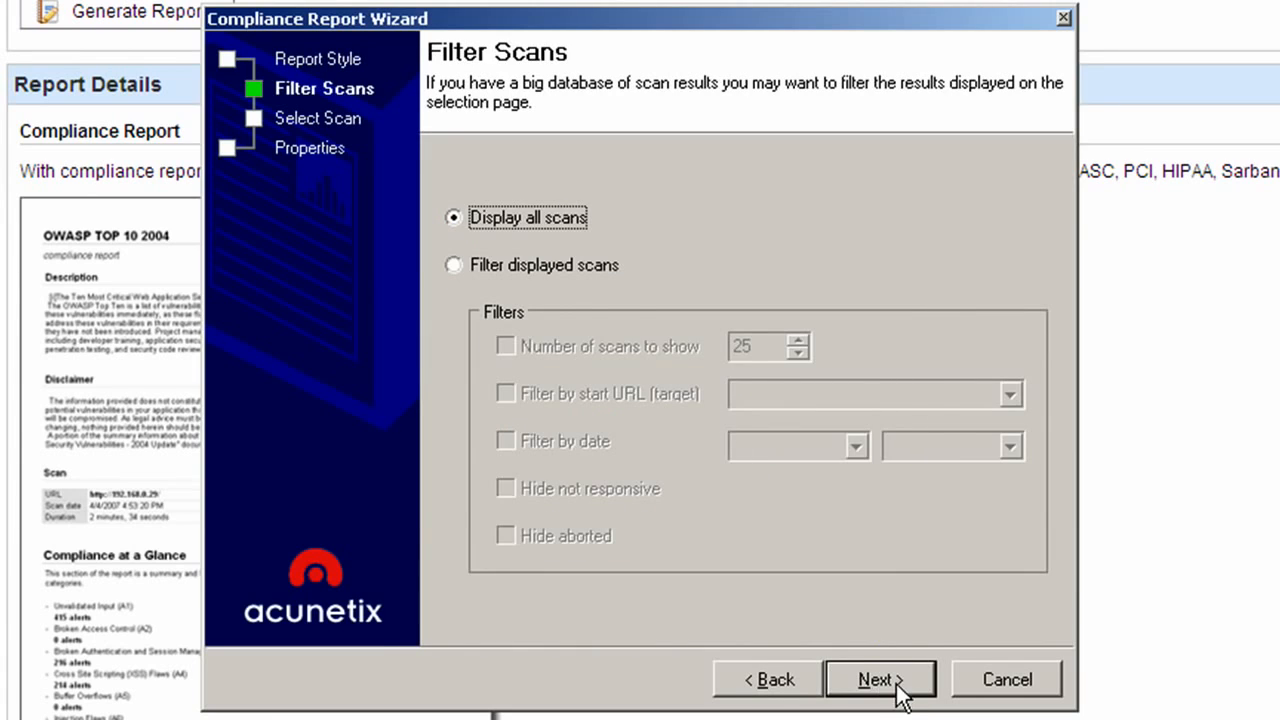
click(892, 686)
click(878, 680)
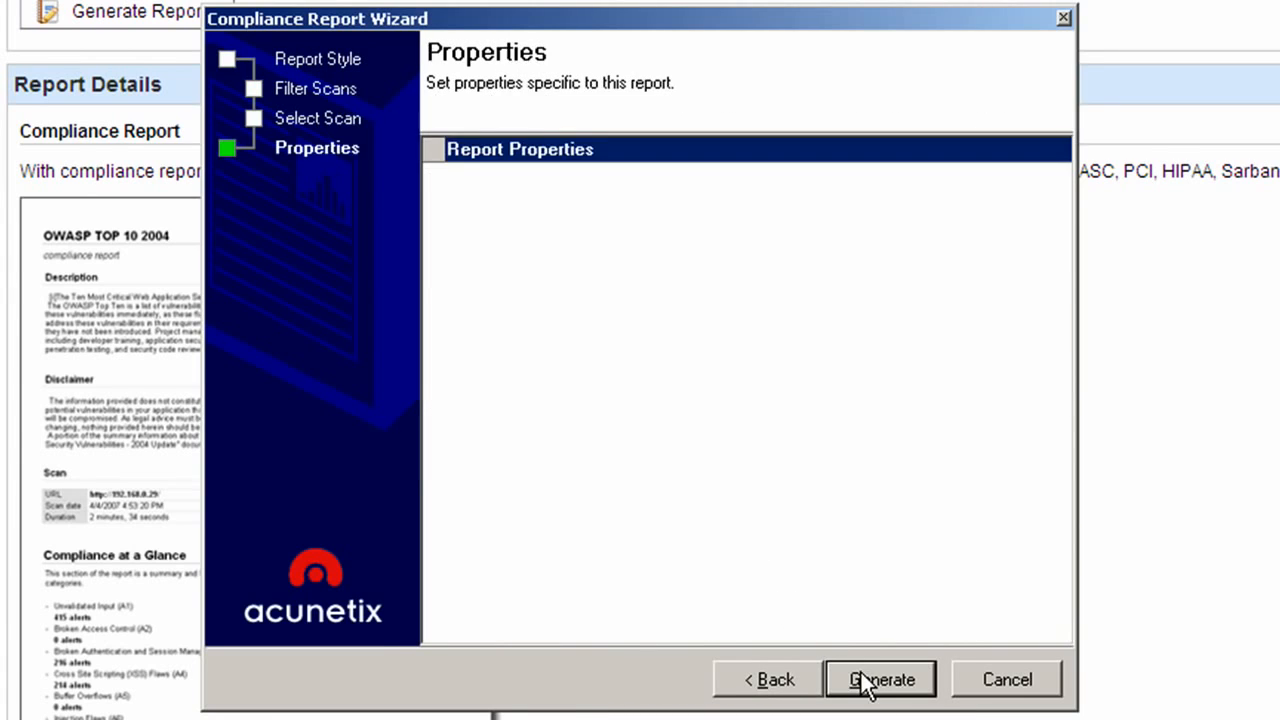
click(845, 646)
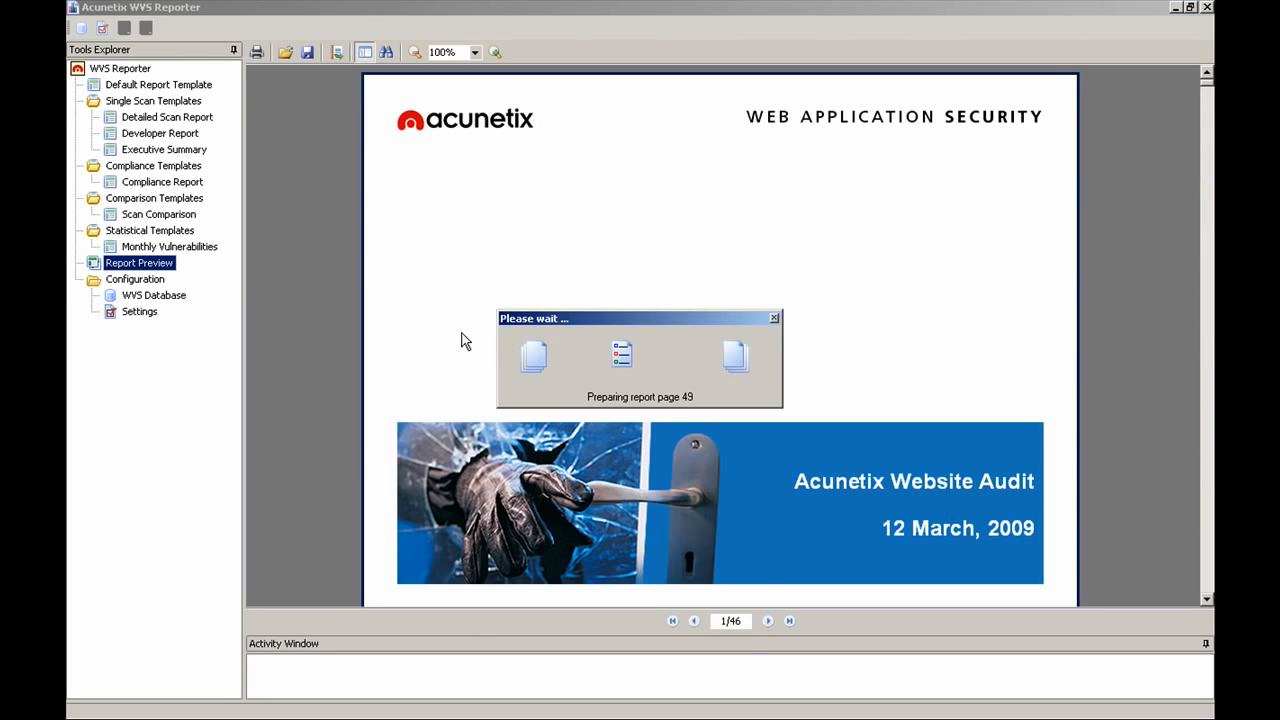
Step: Widen the report outline and scroll through the generated report preview
drag(356, 289, 400, 292)
scroll(654, 341, down, 3)
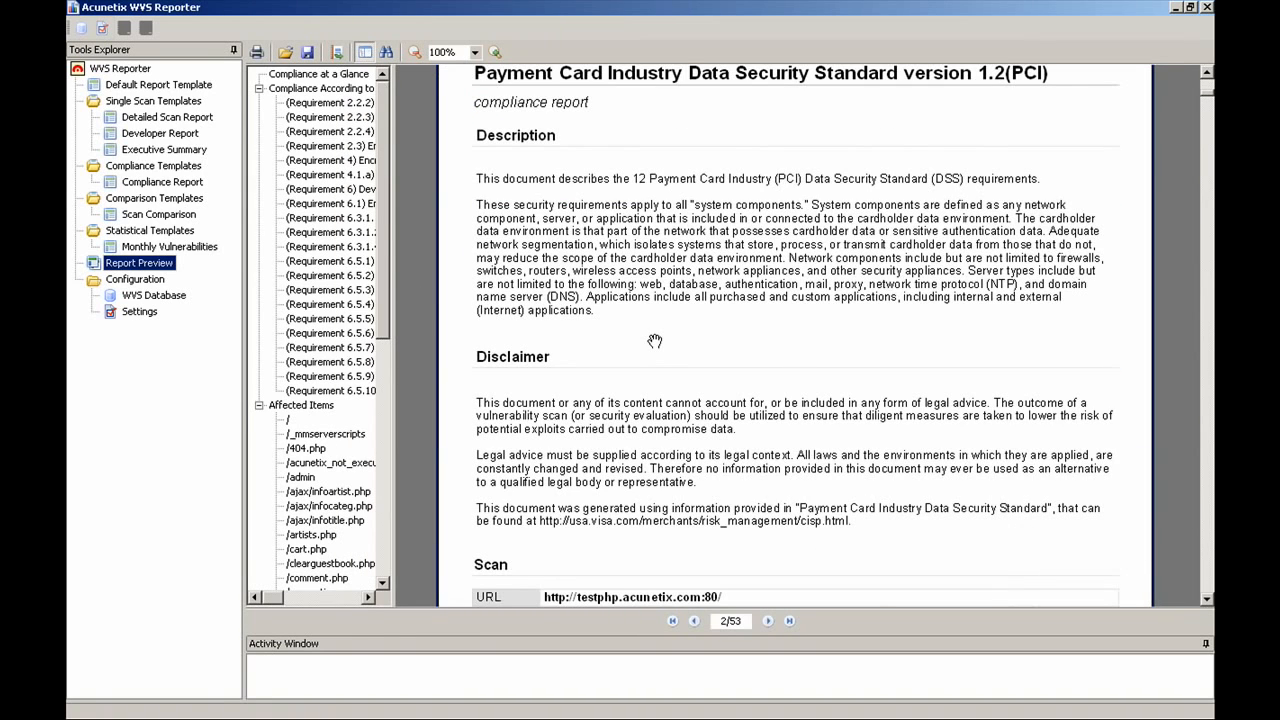
scroll(654, 341, down, 8)
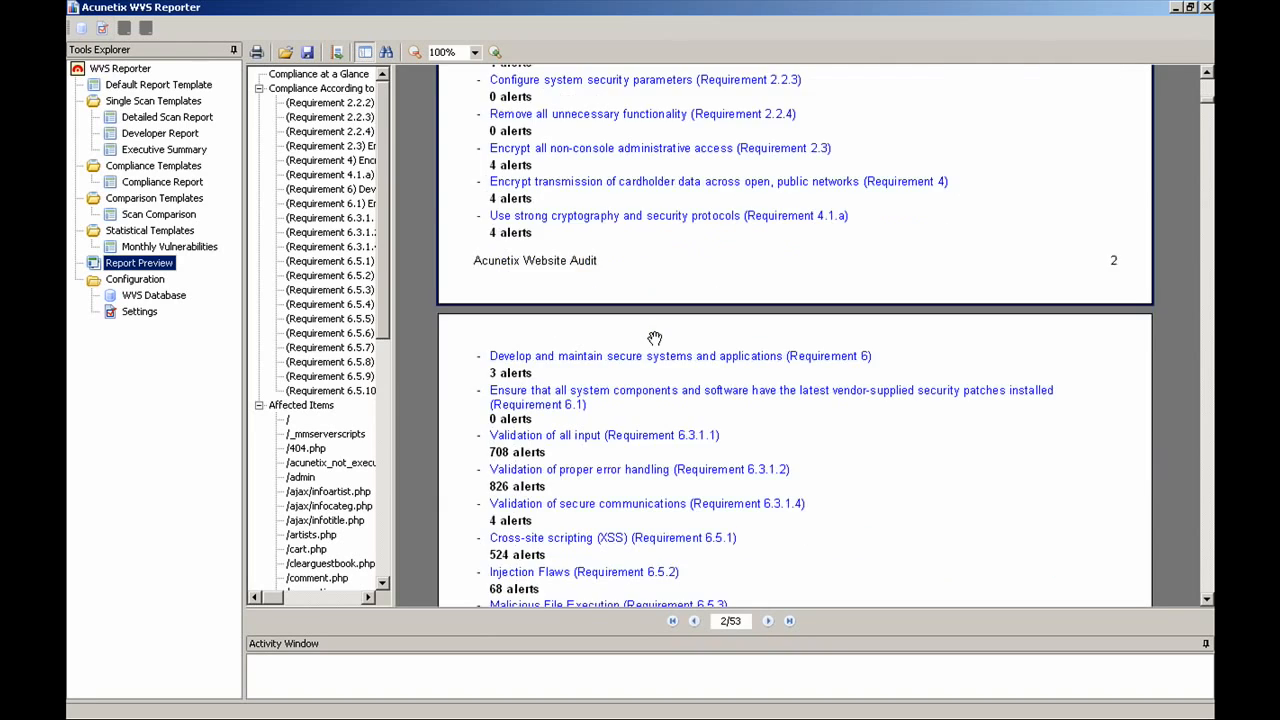
scroll(654, 339, down, 6)
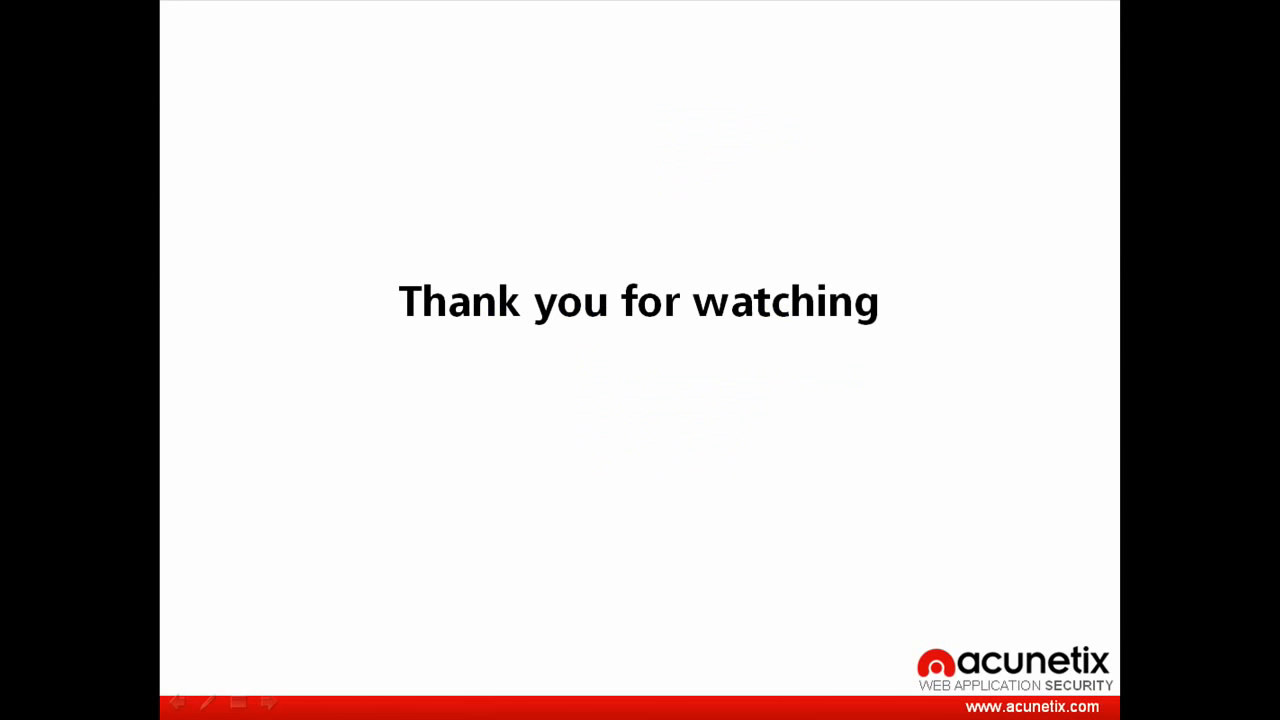